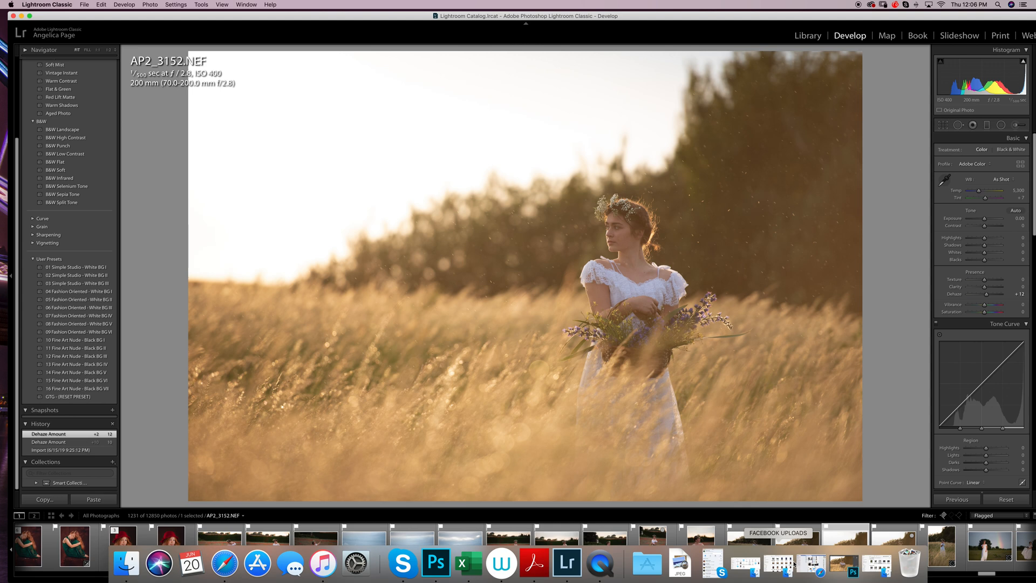
Compare the photo's imported state with its Dehaze-adjusted state in the edit history.
{"action": "left_click", "coordinate": [73, 451]}
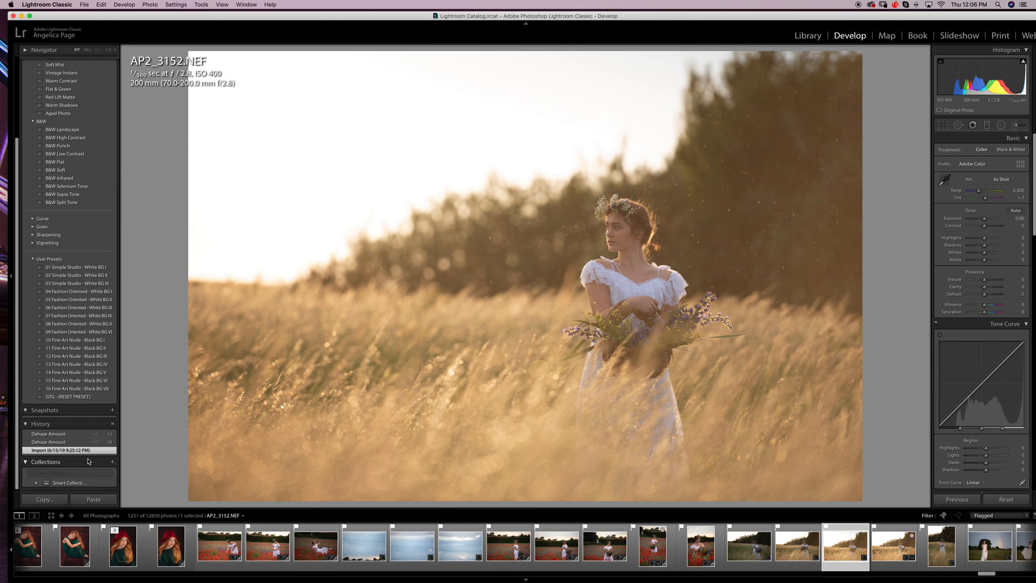
{"action": "left_click", "coordinate": [74, 434]}
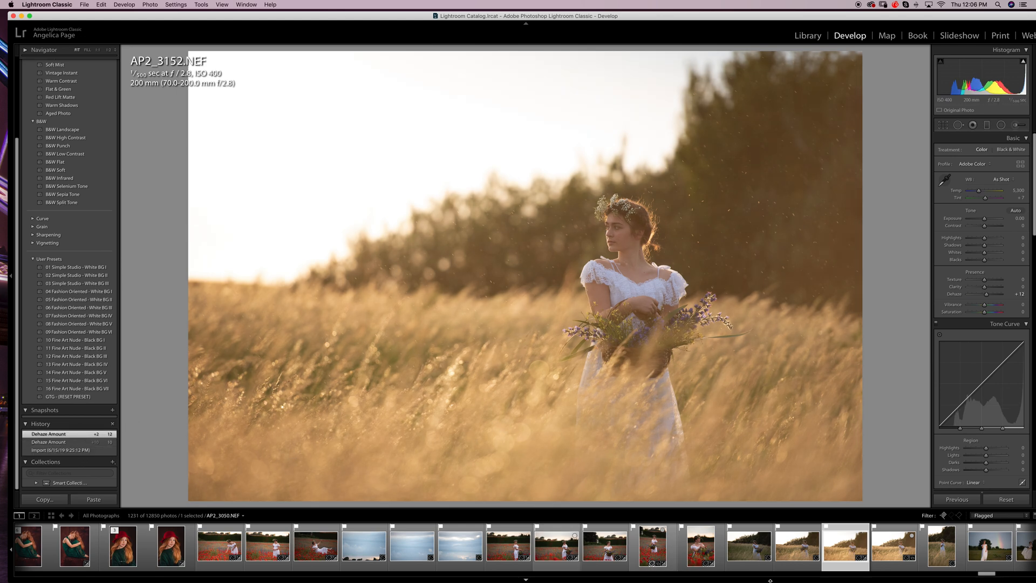
Switch to Photoshop with AP2_3152.NEF open and reposition its window so all panels are visible.
{"action": "mouse_move", "coordinate": [831, 582]}
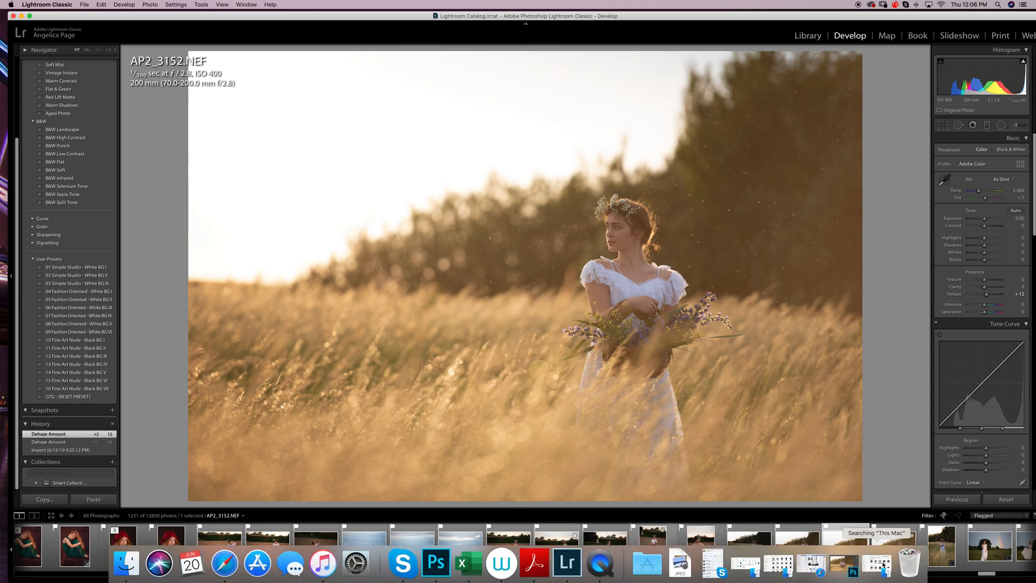
{"action": "left_click", "coordinate": [845, 564]}
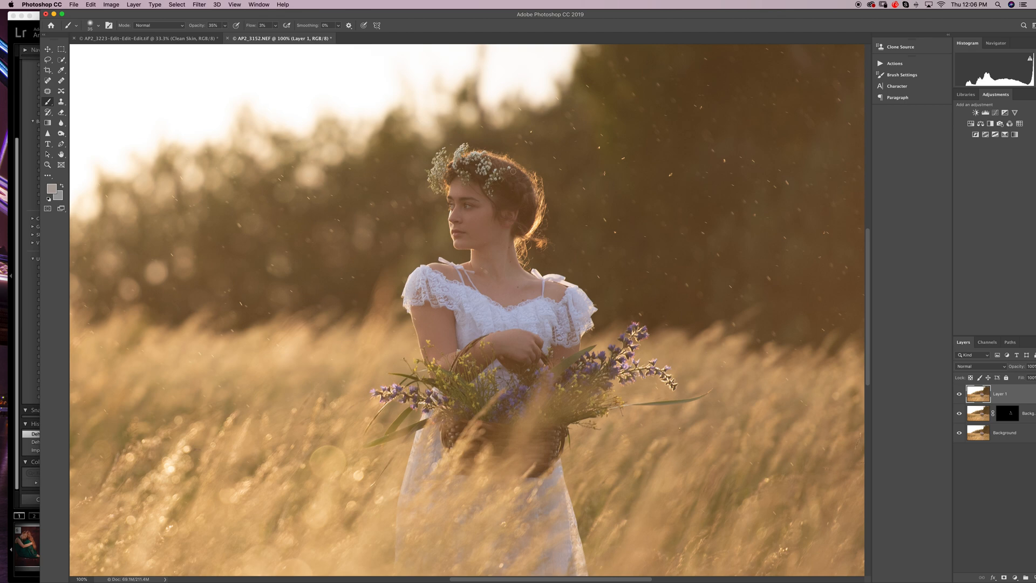
{"action": "left_click_drag", "start_coordinate": [403, 14], "coordinate": [370, 7]}
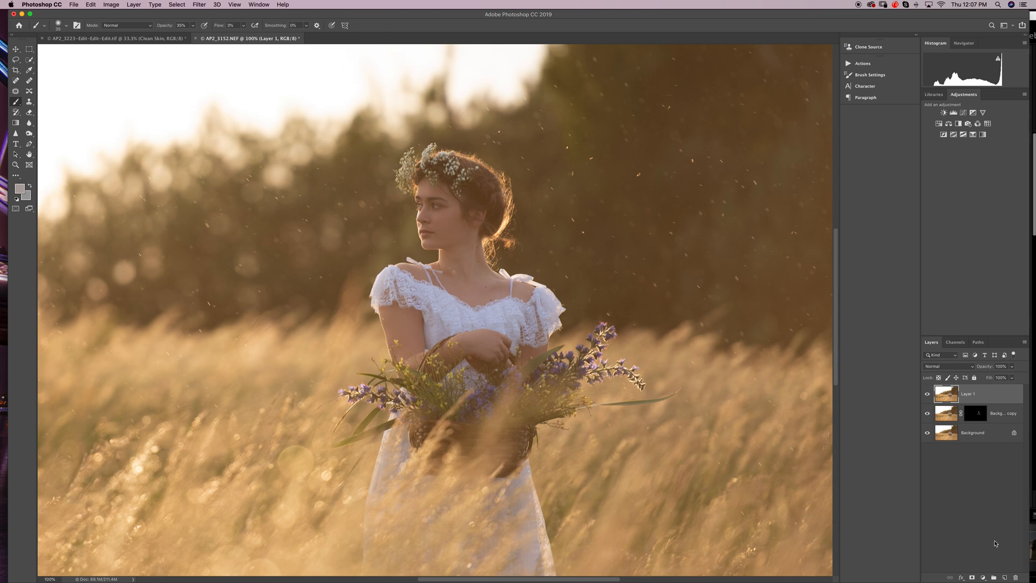
Add a Black & White adjustment layer above Layer 1 and a Curves layer with raised midtones to brighten the image.
{"action": "left_click", "coordinate": [983, 577]}
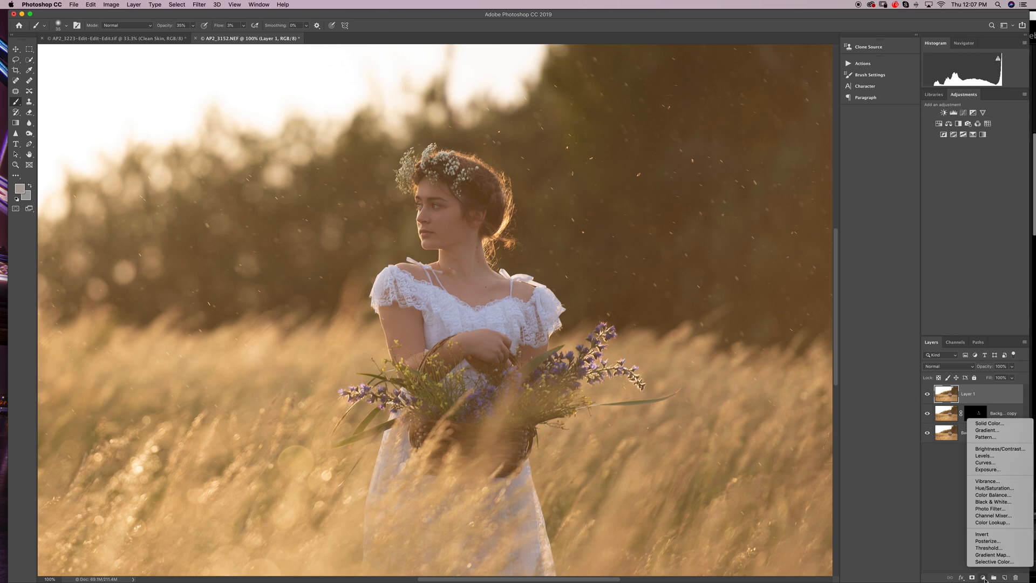
{"action": "left_click", "coordinate": [985, 502]}
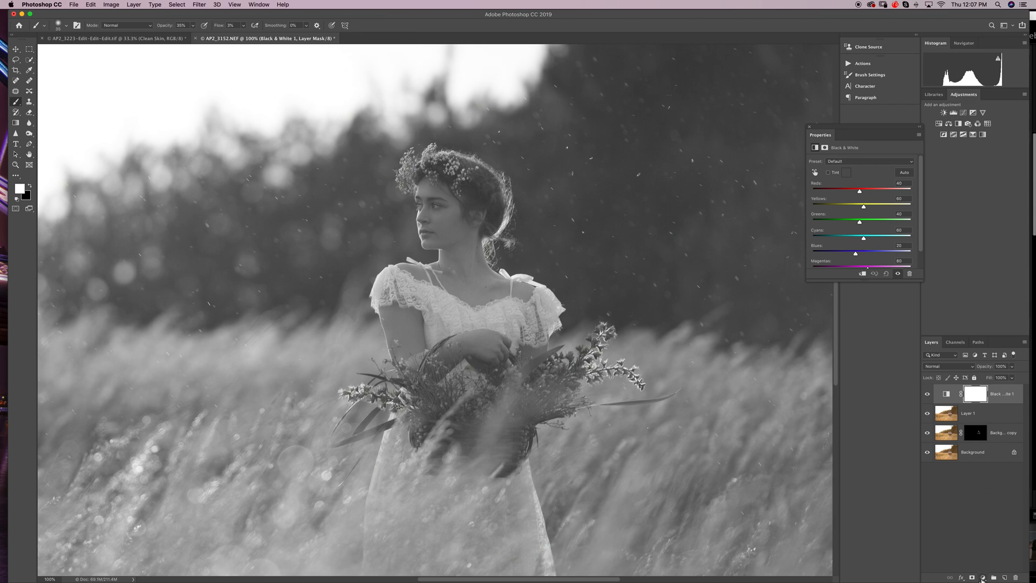
{"action": "left_click", "coordinate": [982, 577]}
{"action": "left_click", "coordinate": [986, 463]}
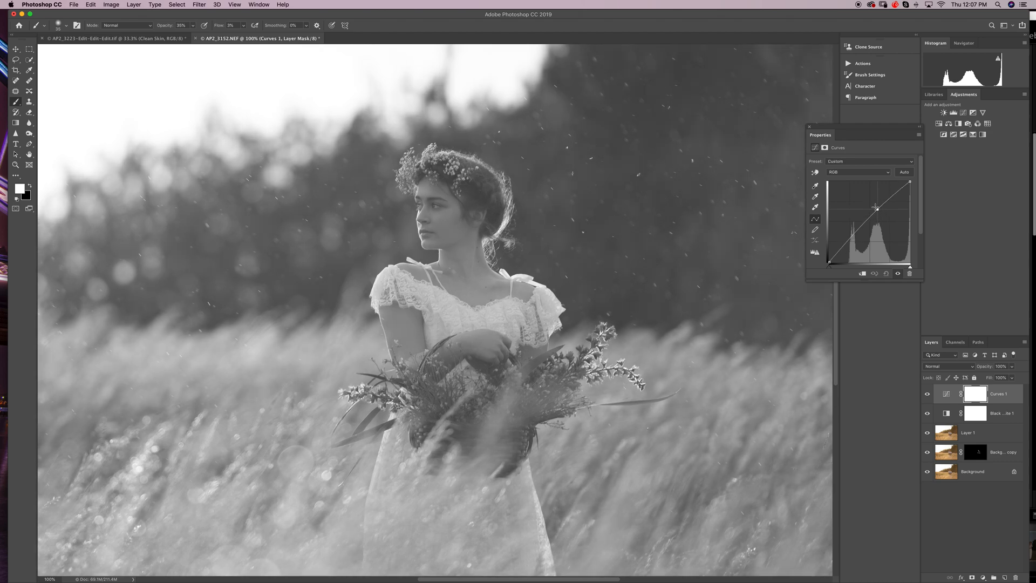
{"action": "left_click_drag", "start_coordinate": [879, 210], "coordinate": [872, 205]}
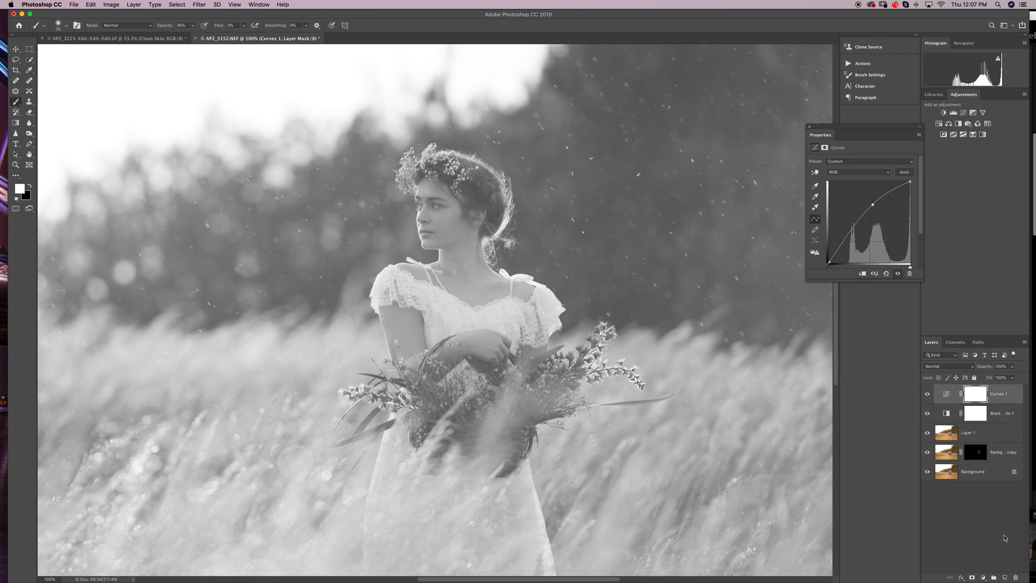
Add a second Curves adjustment layer and pull its RGB curve down in the shadows to darken the image.
{"action": "left_click", "coordinate": [983, 577]}
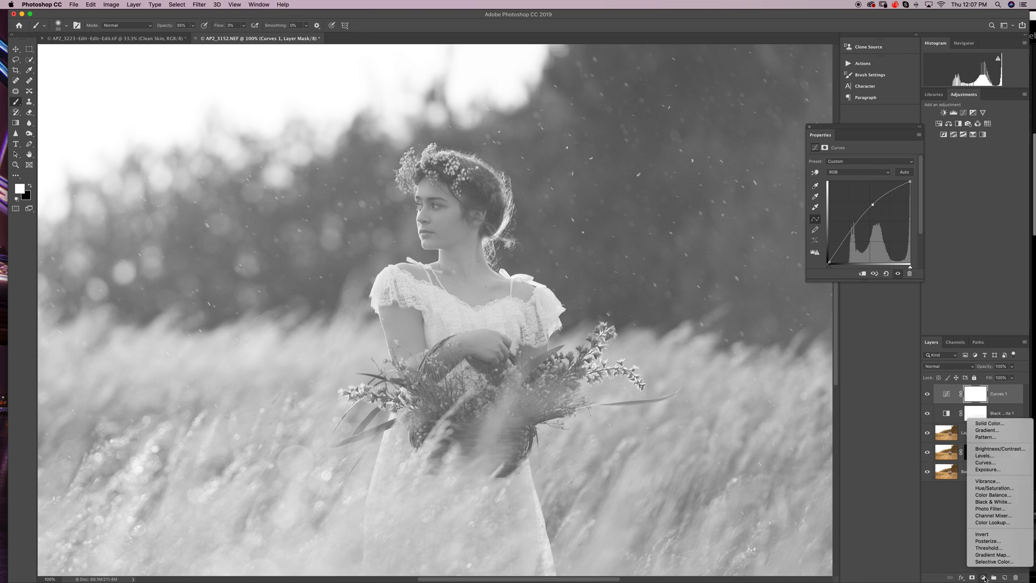
{"action": "left_click", "coordinate": [990, 463]}
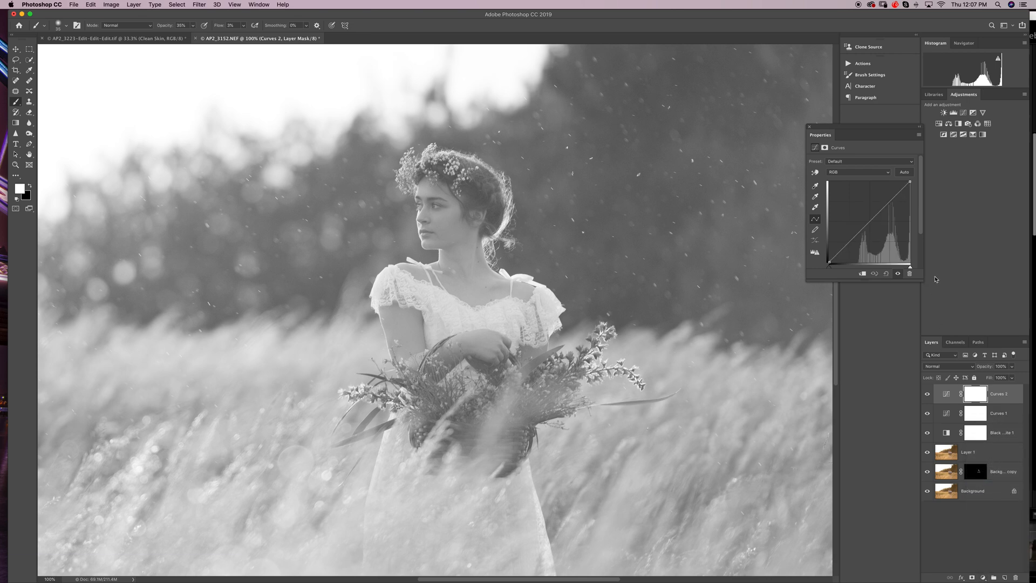
{"action": "left_click", "coordinate": [887, 172]}
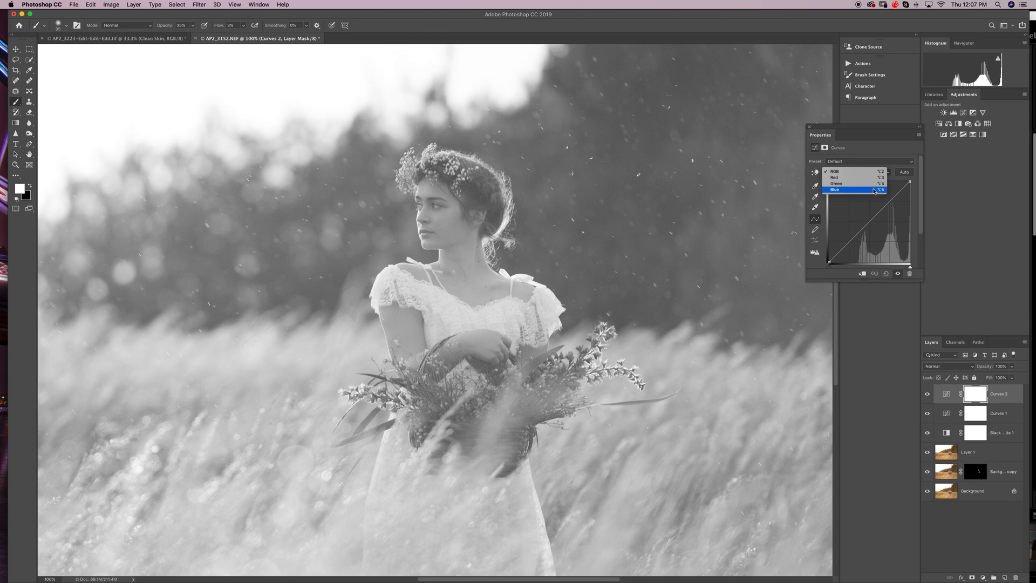
{"action": "left_click", "coordinate": [848, 242]}
{"action": "left_click_drag", "start_coordinate": [849, 242], "coordinate": [859, 249]}
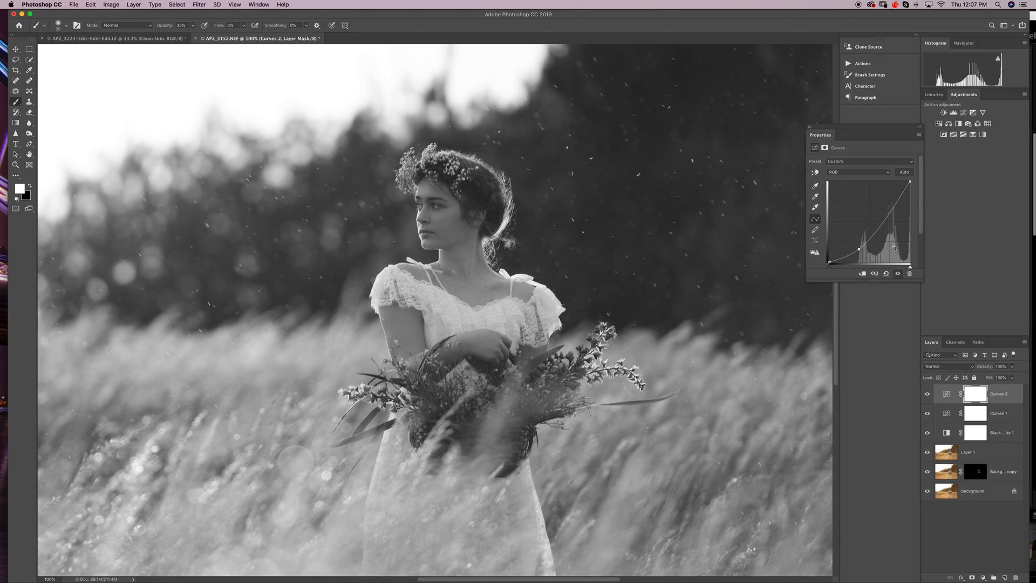
Lower the Blue channel slightly in the shadows of the darkening Curves layer and return to the RGB channel.
{"action": "left_click", "coordinate": [881, 179]}
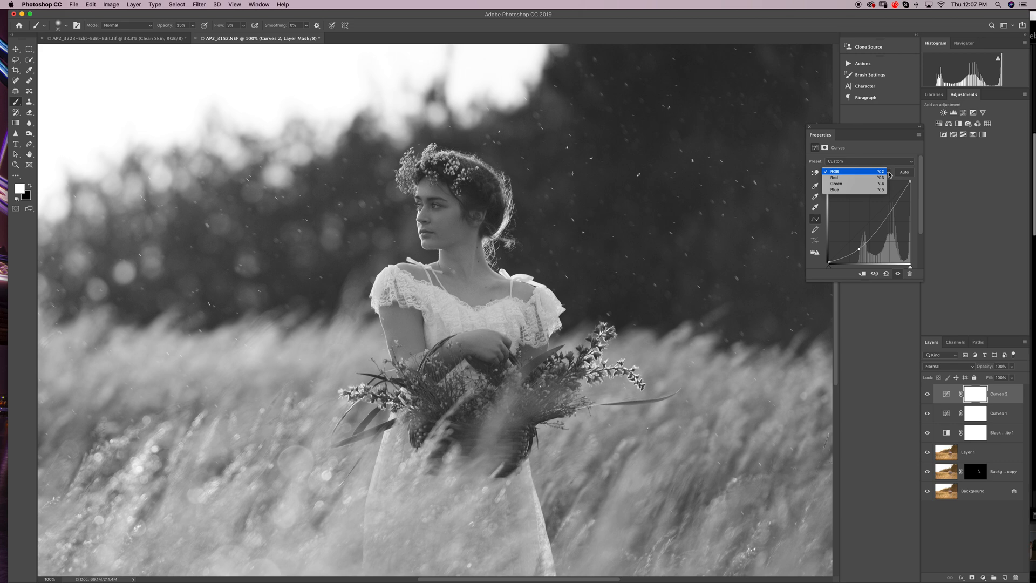
{"action": "left_click", "coordinate": [856, 190]}
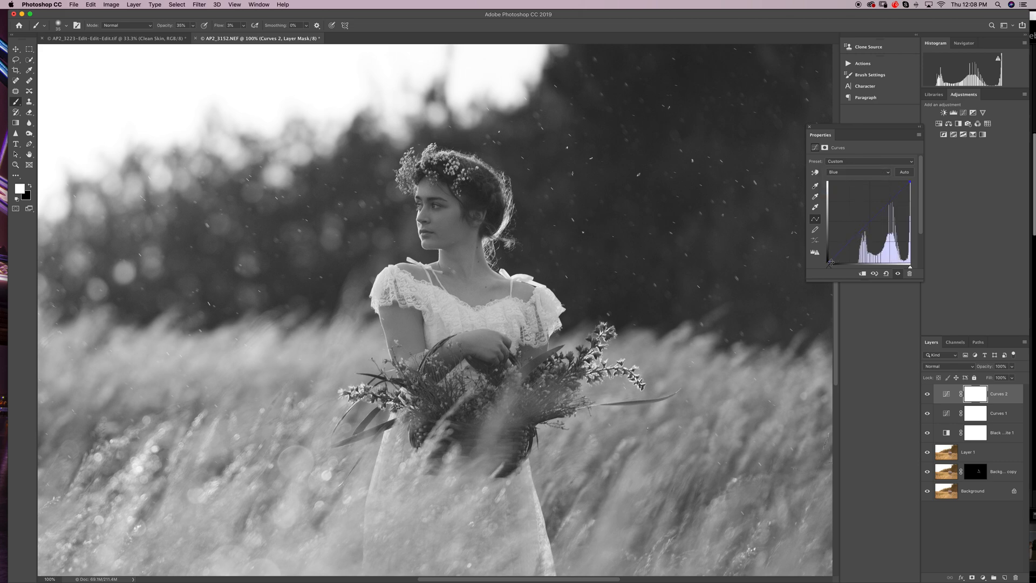
{"action": "left_click_drag", "start_coordinate": [829, 262], "coordinate": [864, 231]}
{"action": "left_click", "coordinate": [884, 171]}
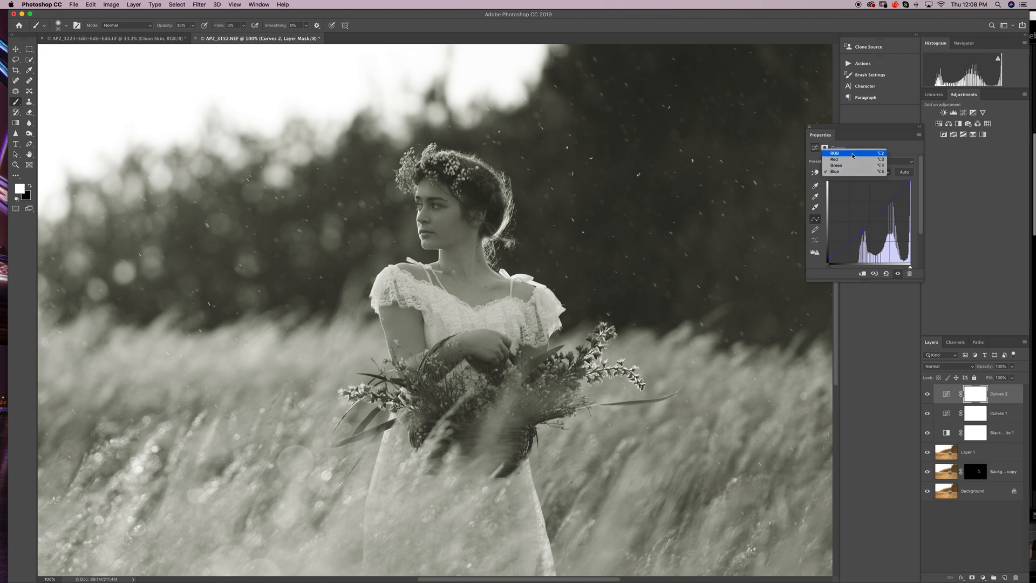
{"action": "left_click", "coordinate": [852, 156]}
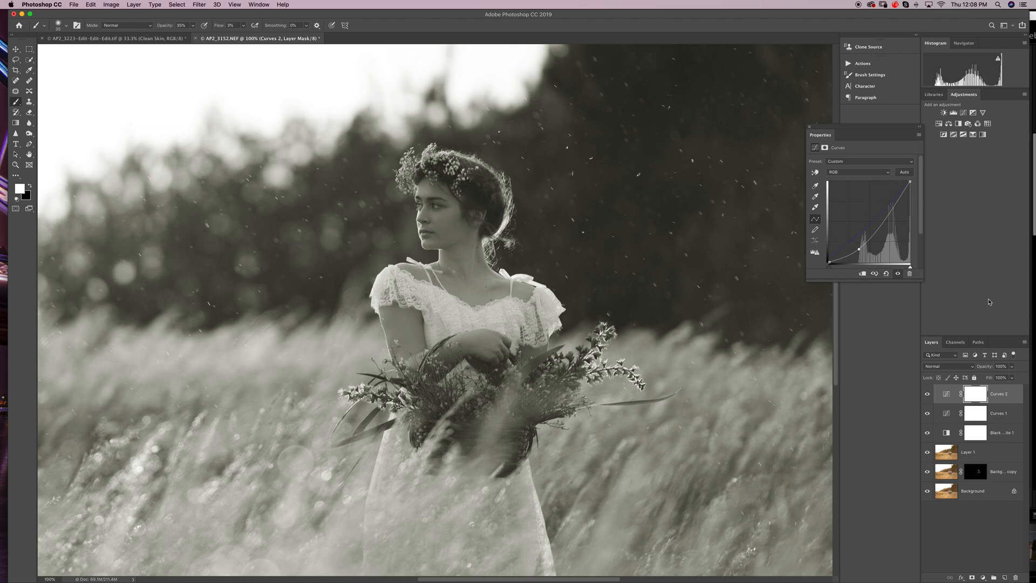
Rename the darkening Curves layer "burn" and the brightening Curves layer "dodge".
{"action": "left_click", "coordinate": [1001, 397]}
{"action": "double_click", "coordinate": [999, 394]}
{"action": "type", "text": "burn"}
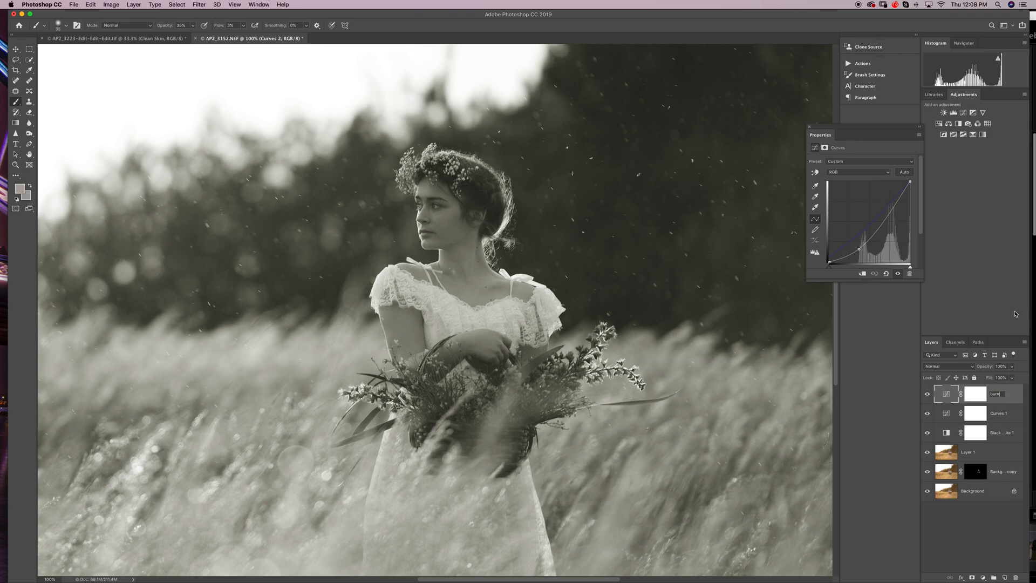
{"action": "key", "text": "Return"}
{"action": "double_click", "coordinate": [999, 413]}
{"action": "type", "text": "dodge"}
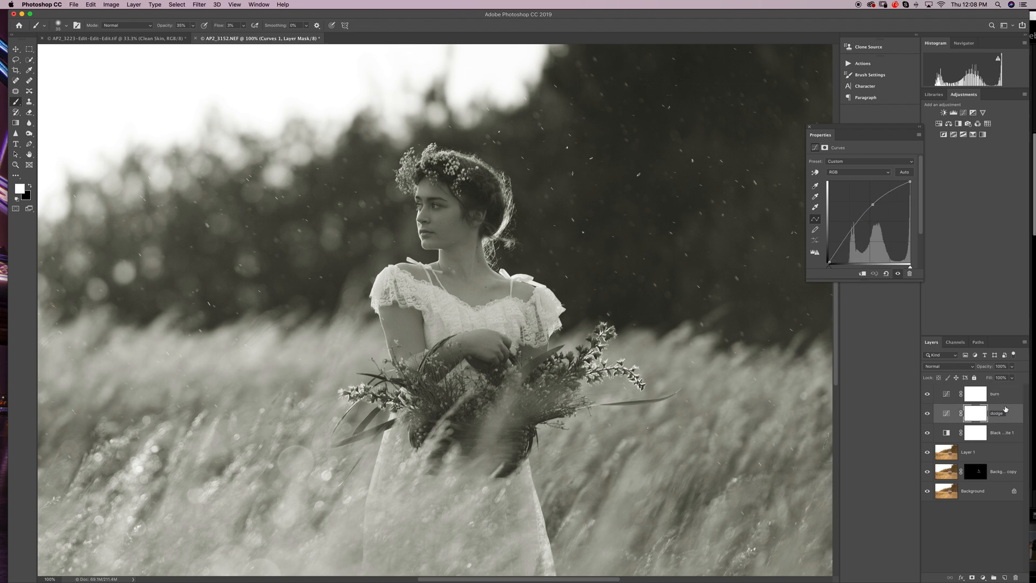
{"action": "key", "text": "Return"}
Group the burn and dodge layers and name the group "B&D".
{"action": "left_click", "coordinate": [1000, 394], "text": "shift"}
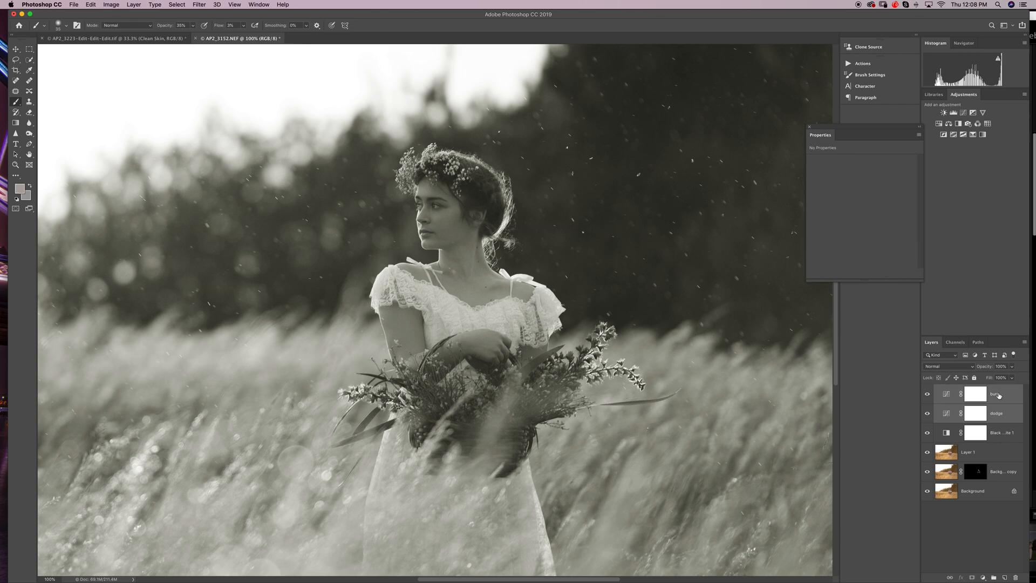
{"action": "left_click", "coordinate": [993, 577]}
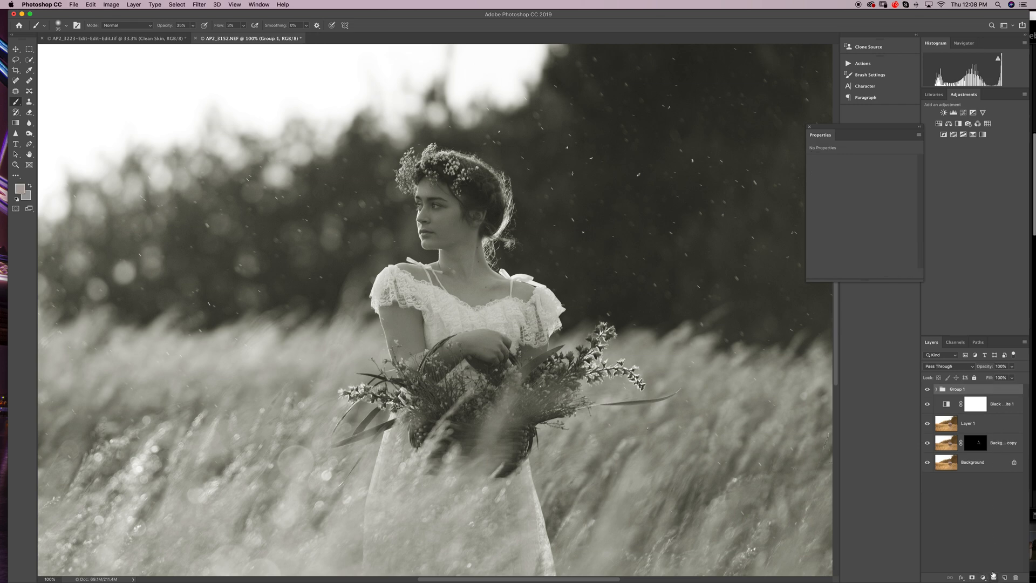
{"action": "double_click", "coordinate": [977, 390]}
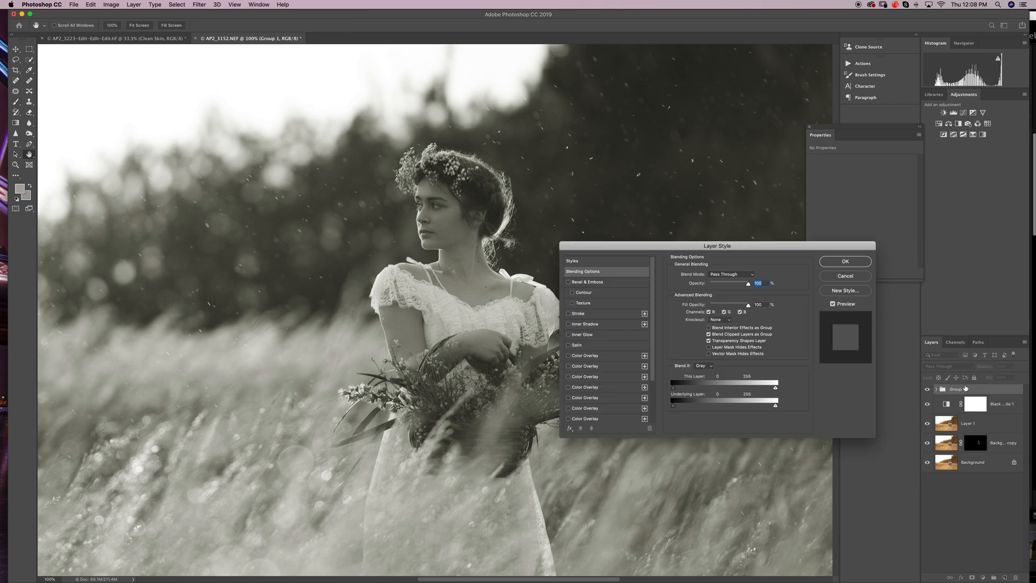
{"action": "key", "text": "Escape"}
{"action": "double_click", "coordinate": [960, 389]}
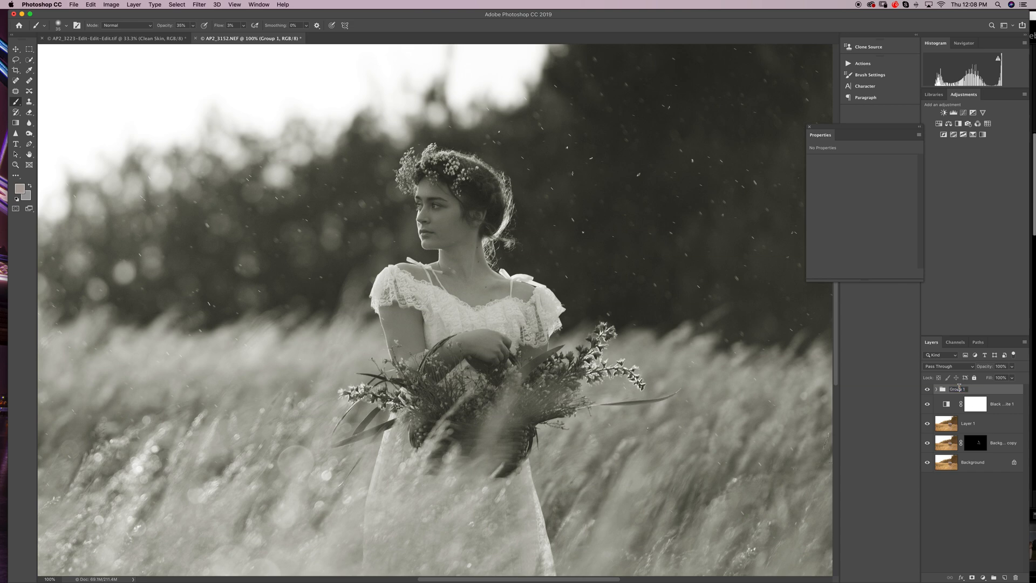
{"action": "key", "text": "BackSpace"}
{"action": "key", "text": "BackSpace"}
{"action": "key", "text": "BackSpace"}
{"action": "type", "text": "B&"}
{"action": "double_click", "coordinate": [956, 390]}
{"action": "left_click", "coordinate": [953, 388]}
{"action": "key", "text": "BackSpace"}
{"action": "key", "text": "Return"}
Close the adjustment properties and compare the image with the Black & White layer hidden and shown.
{"action": "left_click", "coordinate": [1000, 404]}
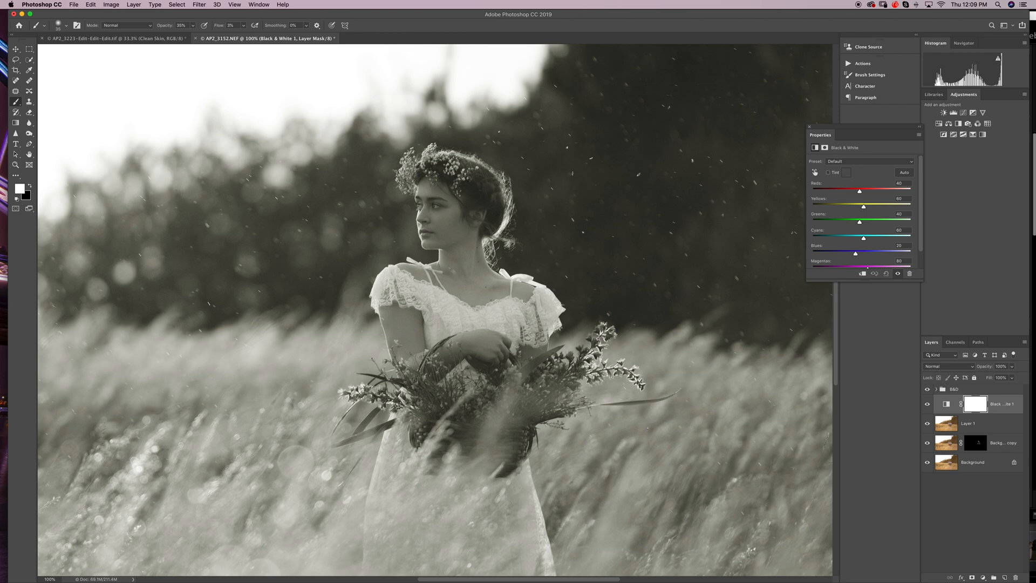
{"action": "left_click", "coordinate": [809, 127]}
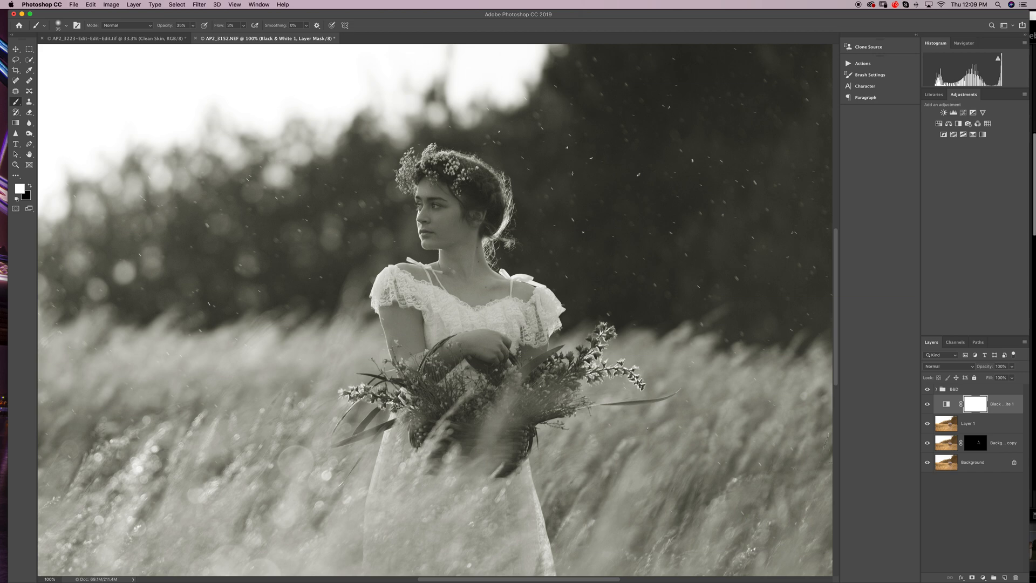
{"action": "left_click", "coordinate": [927, 403]}
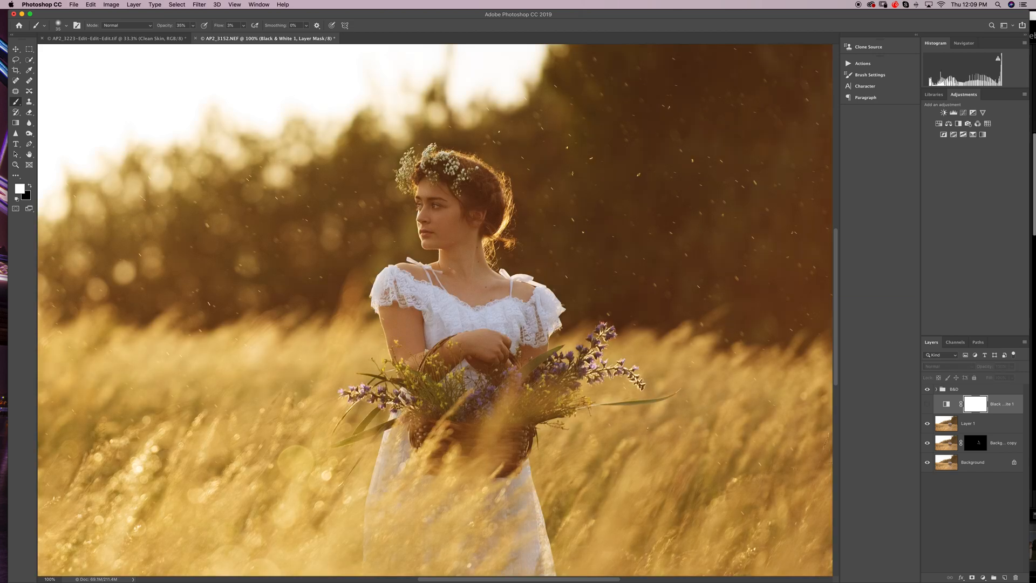
{"action": "left_click", "coordinate": [927, 404]}
Expand the B&D group and invert the burn and dodge layer masks to black.
{"action": "left_click", "coordinate": [936, 389]}
{"action": "left_click", "coordinate": [1006, 404]}
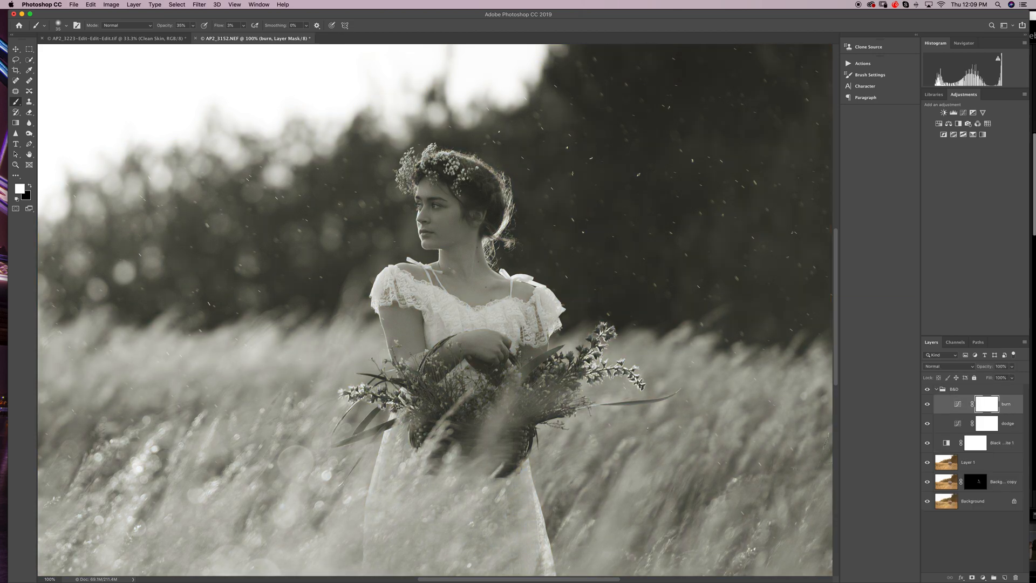
{"action": "key", "text": "super+i"}
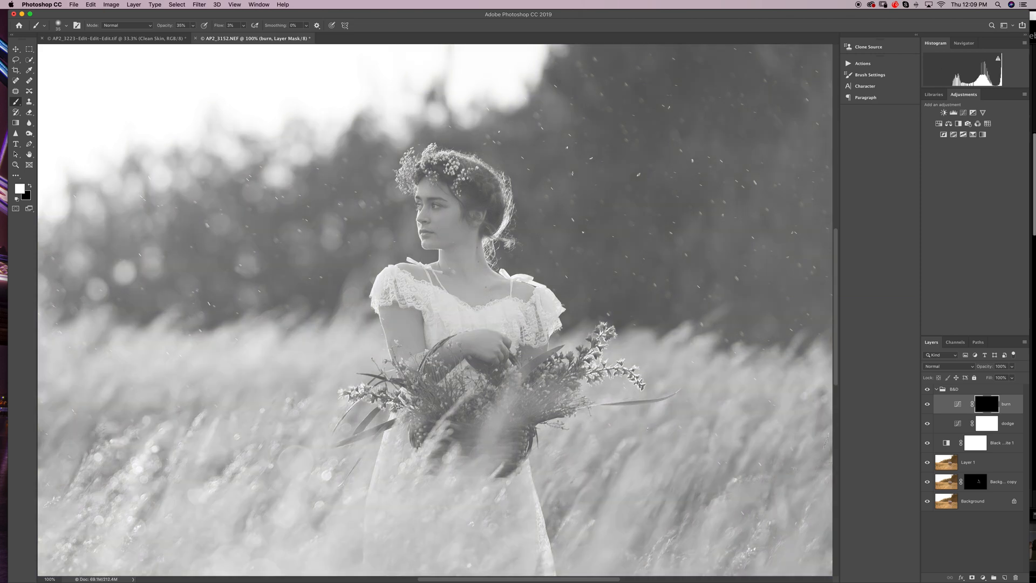
{"action": "left_click", "coordinate": [987, 423]}
{"action": "key", "text": "super+i"}
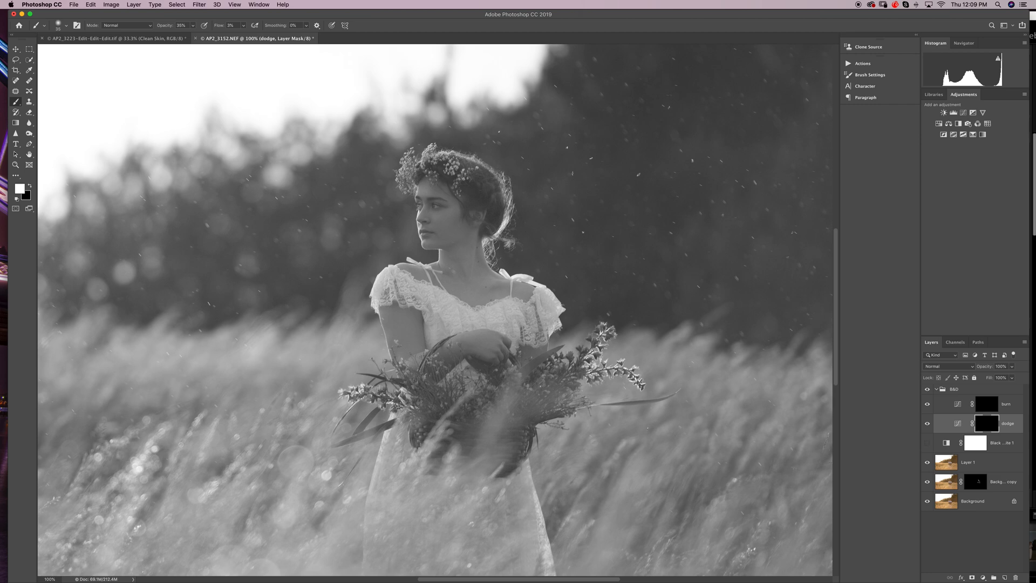
Toggle the Black & White layer's visibility to compare the colour and monochrome views, leaving it visible.
{"action": "left_click", "coordinate": [927, 443]}
{"action": "left_click", "coordinate": [927, 443]}
{"action": "left_click", "coordinate": [927, 442]}
{"action": "left_click", "coordinate": [927, 443]}
{"action": "left_click", "coordinate": [927, 443]}
Set the brush to 38% opacity and 6% flow and start brightening the woman's hair on the dodge mask.
{"action": "left_click", "coordinate": [192, 25]}
{"action": "left_click", "coordinate": [243, 25]}
{"action": "key", "text": "super+plus"}
{"action": "key", "text": "super+plus"}
{"action": "key", "text": "super+plus"}
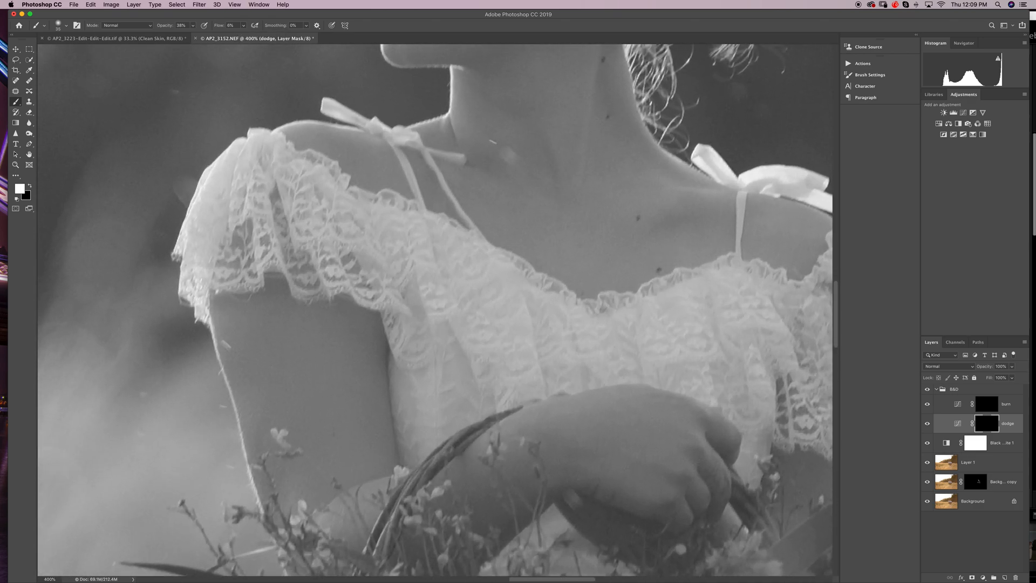
{"action": "scroll", "coordinate": [436, 310], "scroll_direction": "up", "scroll_amount": 15}
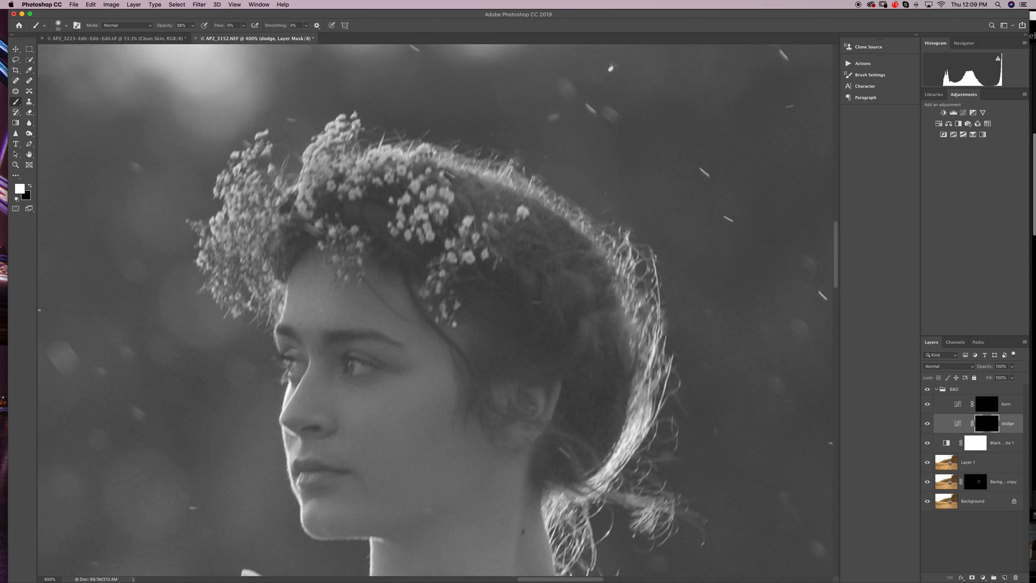
{"action": "key", "text": "bracketleft"}
{"action": "key", "text": "bracketleft"}
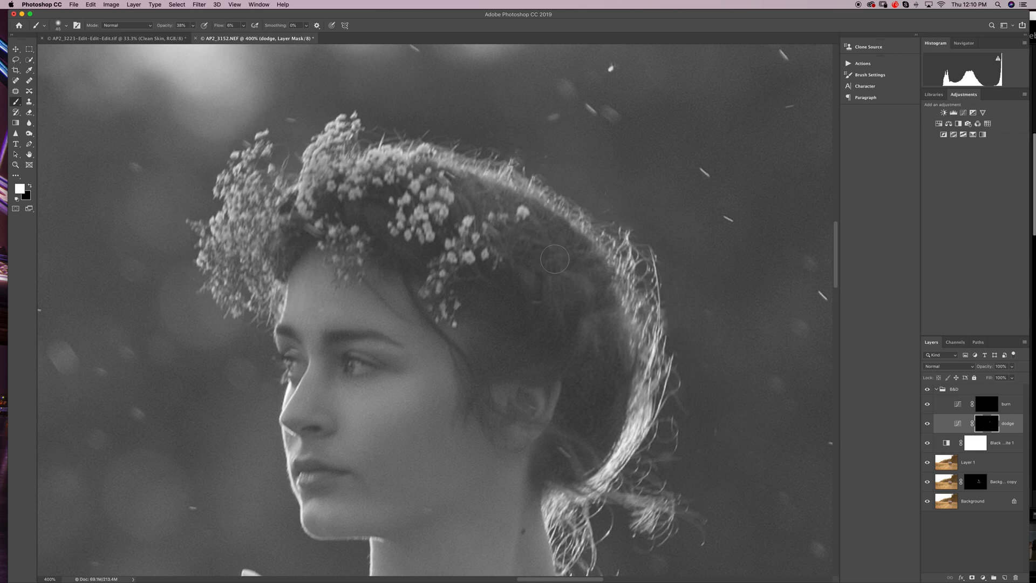
Paint finer highlights along the hair strands behind the flower crown on the dodge mask with a smaller brush.
{"action": "key", "text": "bracketleft"}
{"action": "key", "text": "bracketleft"}
{"action": "key", "text": "bracketleft"}
{"action": "key", "text": "p"}
{"action": "key", "text": "b"}
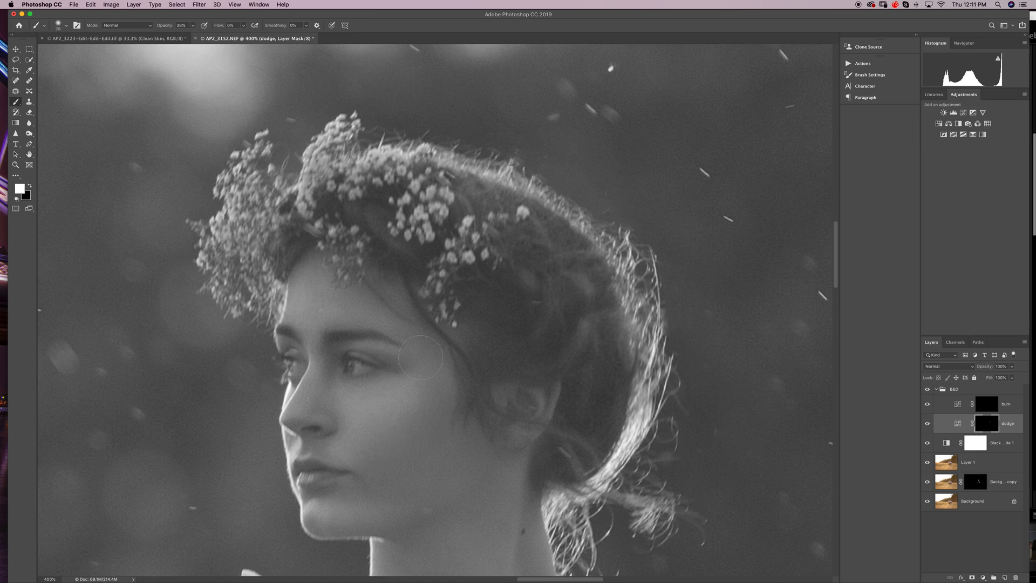
Brush white over the woman's forehead and upper face on the dodge mask to brighten the skin.
{"action": "left_click_drag", "start_coordinate": [416, 320], "coordinate": [376, 311]}
{"action": "left_click_drag", "start_coordinate": [304, 282], "coordinate": [315, 351]}
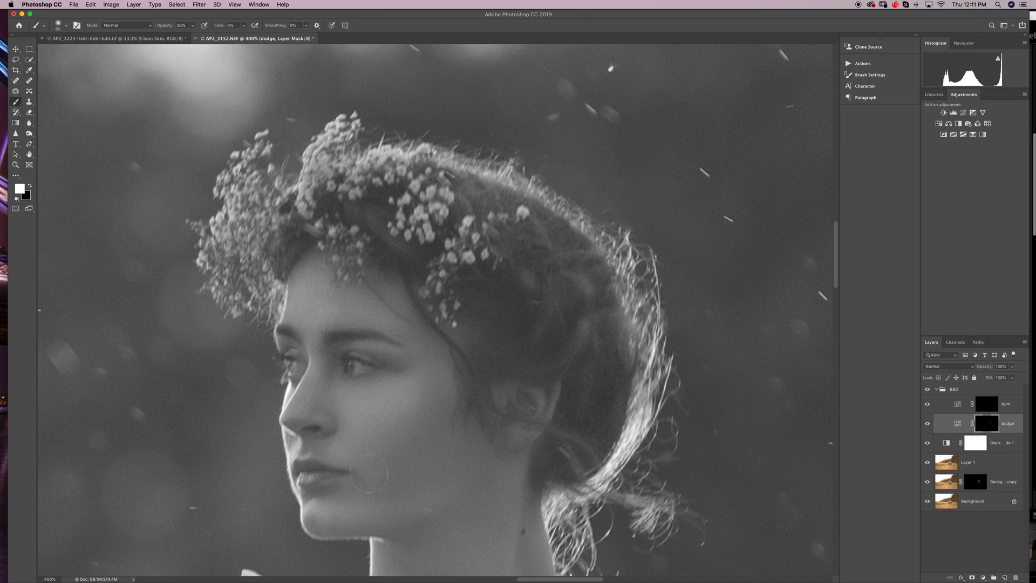
{"action": "key", "text": "super+minus"}
{"action": "key", "text": "super+minus"}
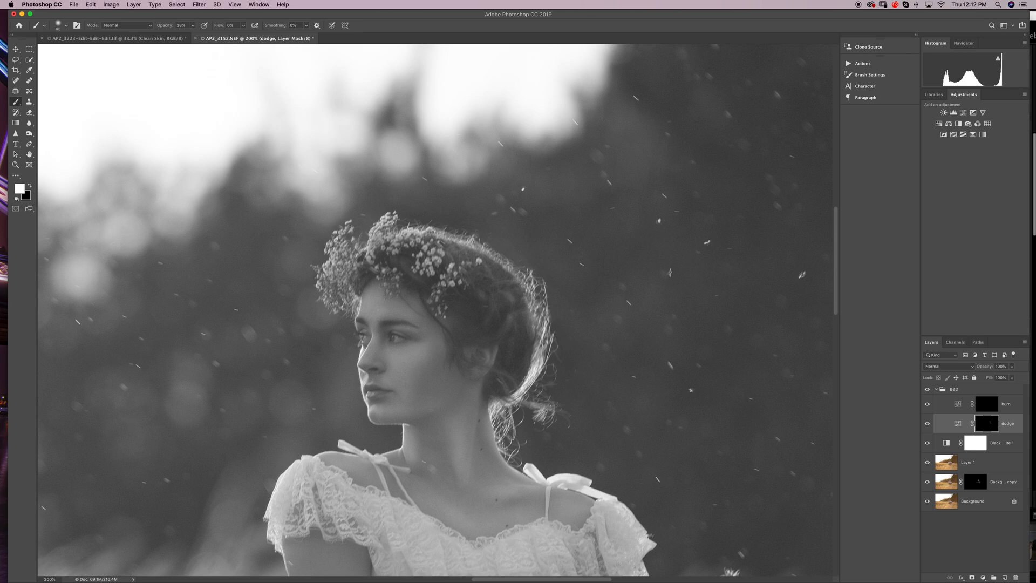
Brush white over the woman's bare upper arm on the dodge mask with a smaller brush to brighten it.
{"action": "key", "text": "super+minus"}
{"action": "key", "text": "super+minus"}
{"action": "scroll", "coordinate": [435, 310], "scroll_direction": "down", "scroll_amount": 3}
{"action": "scroll", "coordinate": [435, 311], "scroll_direction": "left", "scroll_amount": 2}
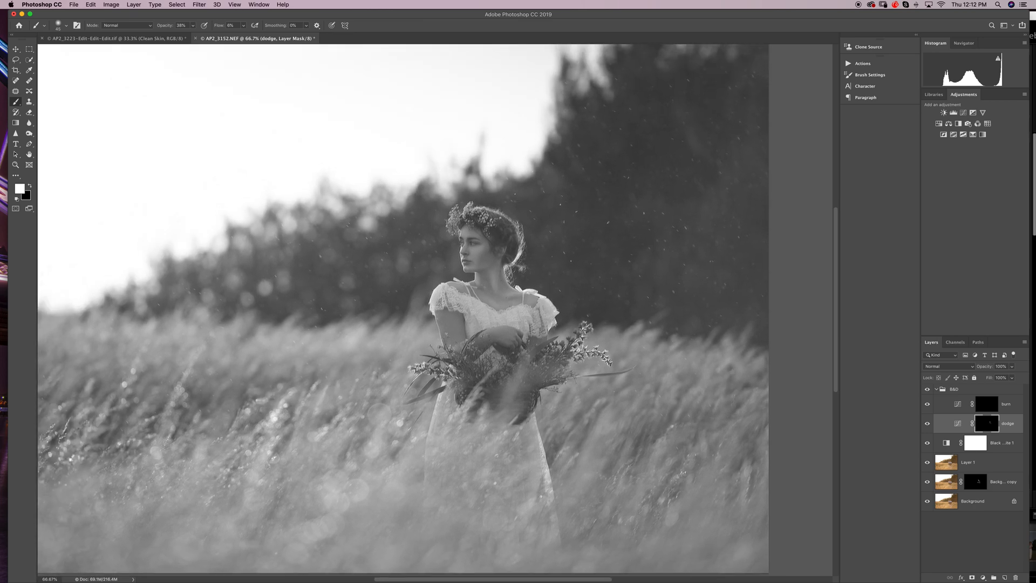
{"action": "key", "text": "super+plus"}
{"action": "key", "text": "super+plus"}
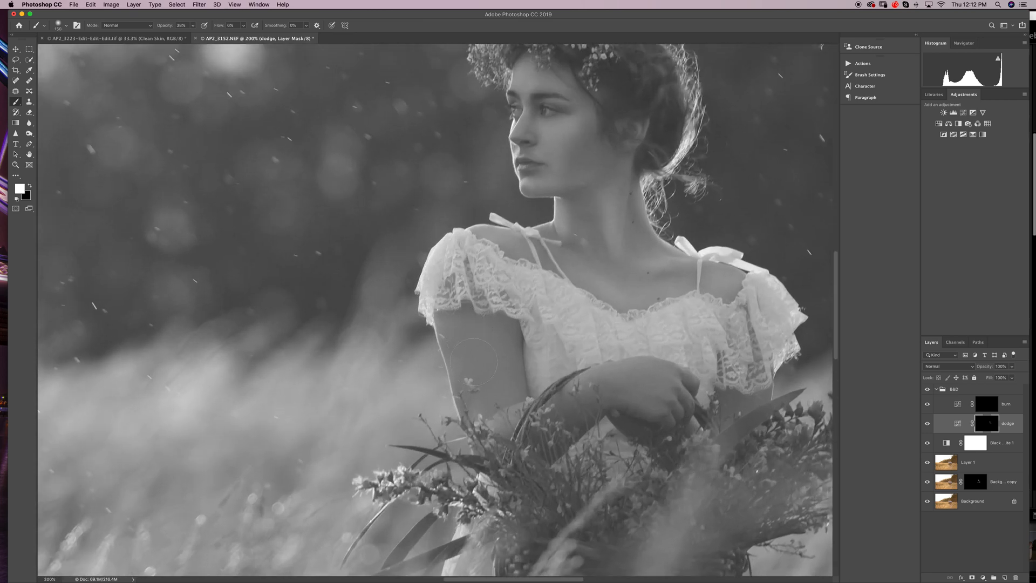
{"action": "key", "text": "bracketleft"}
{"action": "key", "text": "bracketleft"}
{"action": "key", "text": "bracketleft"}
{"action": "key", "text": "bracketleft"}
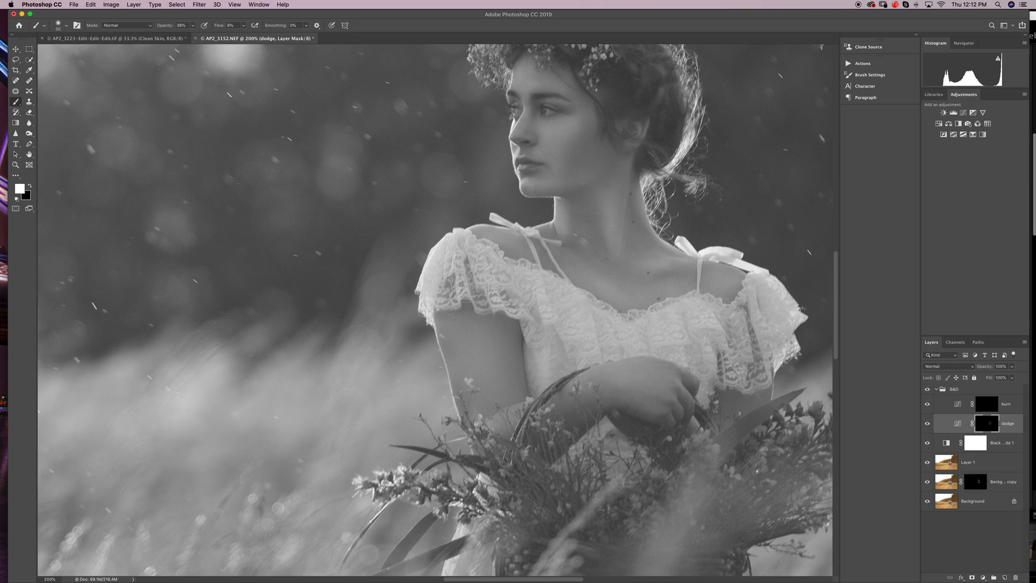
Target the burn layer's mask and brush white below the woman's cheekbone, resizing the brush, to deepen the facial shadow.
{"action": "key", "text": "super+0"}
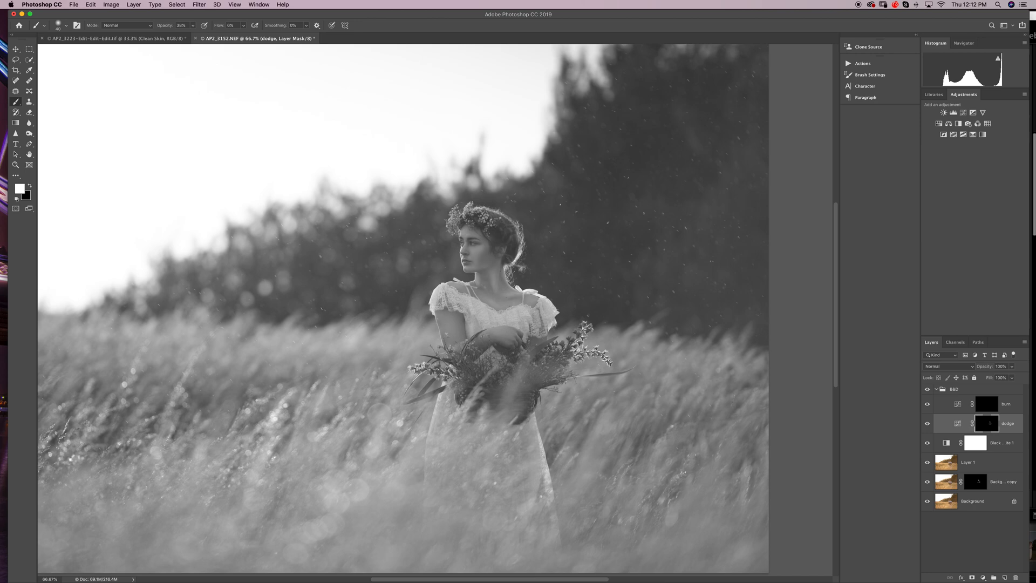
{"action": "key", "text": "super+plus"}
{"action": "key", "text": "super+plus"}
{"action": "key", "text": "super+plus"}
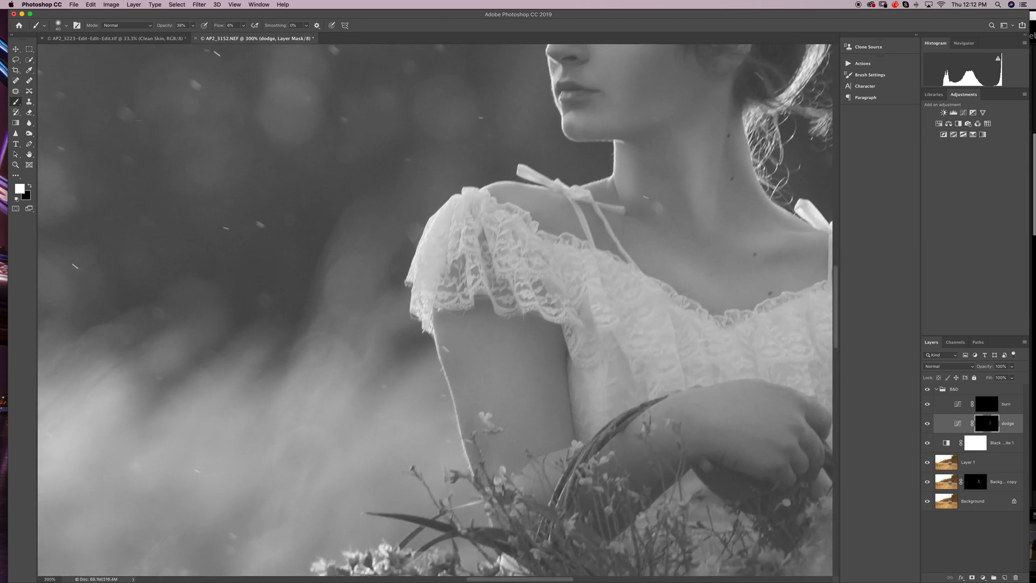
{"action": "left_click", "coordinate": [987, 404]}
{"action": "key", "text": "super+plus"}
{"action": "key", "text": "super+plus"}
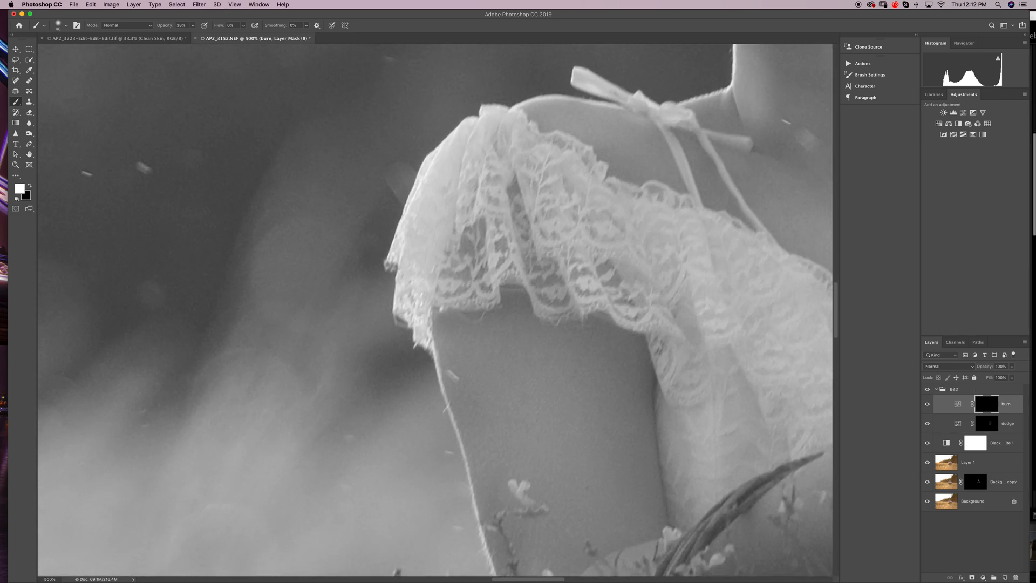
{"action": "left_click_drag", "start_coordinate": [588, 172], "coordinate": [303, 507]}
{"action": "left_click_drag", "start_coordinate": [386, 111], "coordinate": [374, 188]}
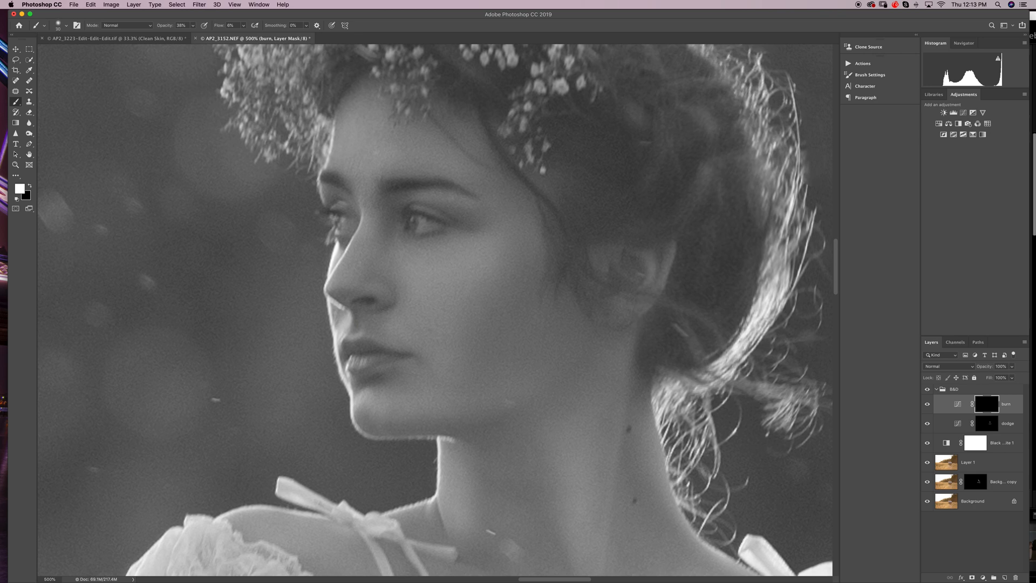
{"action": "key", "text": "]"}
{"action": "key", "text": "]"}
{"action": "key", "text": "bracketleft"}
{"action": "key", "text": "bracketleft"}
{"action": "key", "text": "bracketleft"}
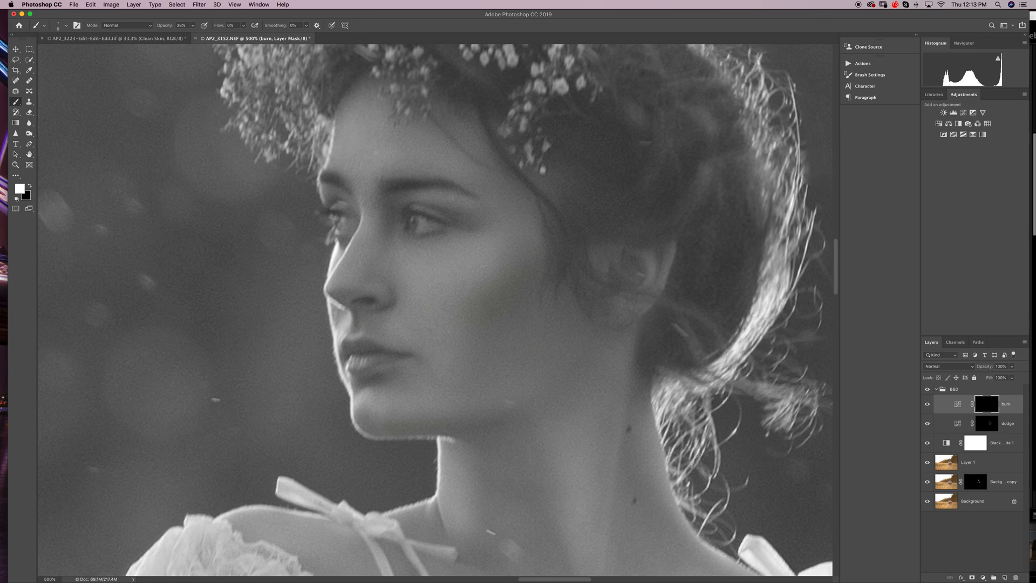
Paint white along the woman's jaw and neck on the burn mask to strengthen the shadows.
{"action": "key", "text": "super+0"}
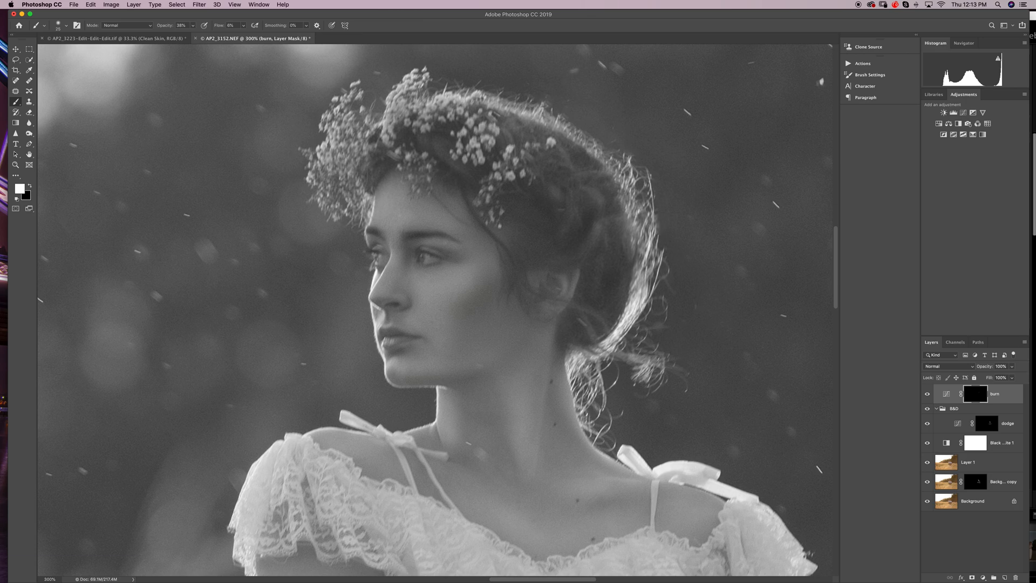
{"action": "left_click_drag", "start_coordinate": [533, 323], "coordinate": [526, 351]}
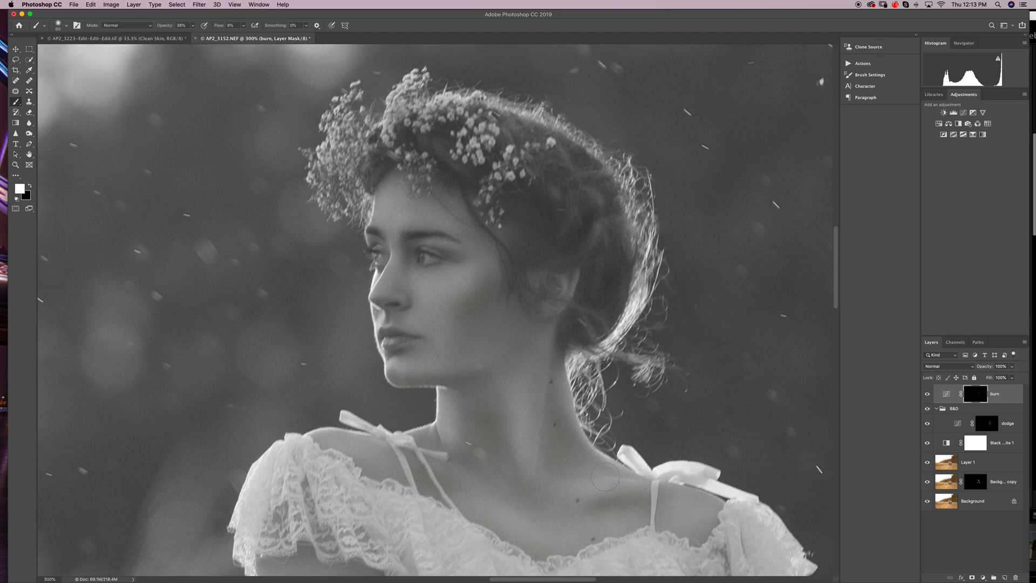
{"action": "key", "text": "super+minus"}
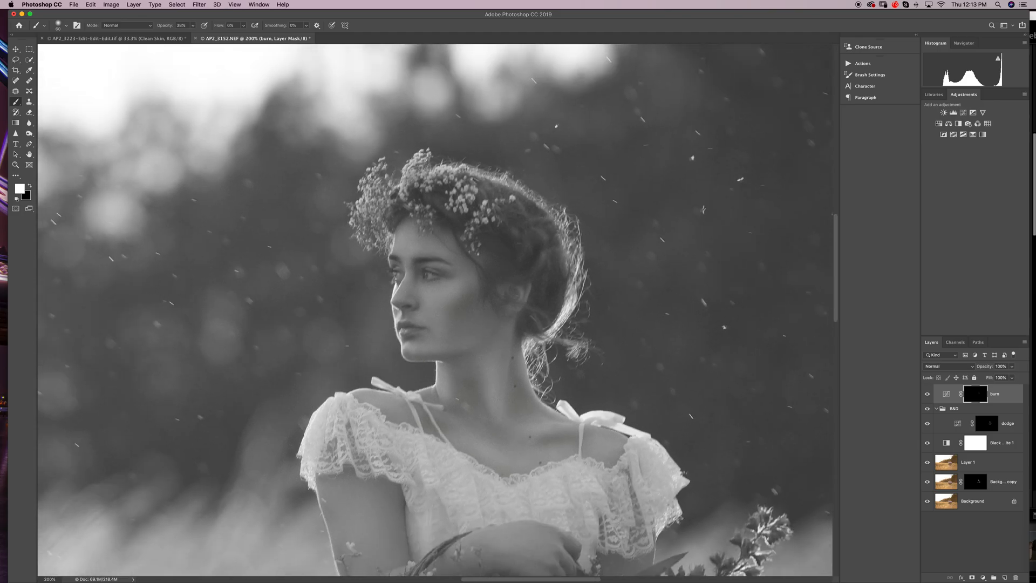
{"action": "key", "text": "super+minus"}
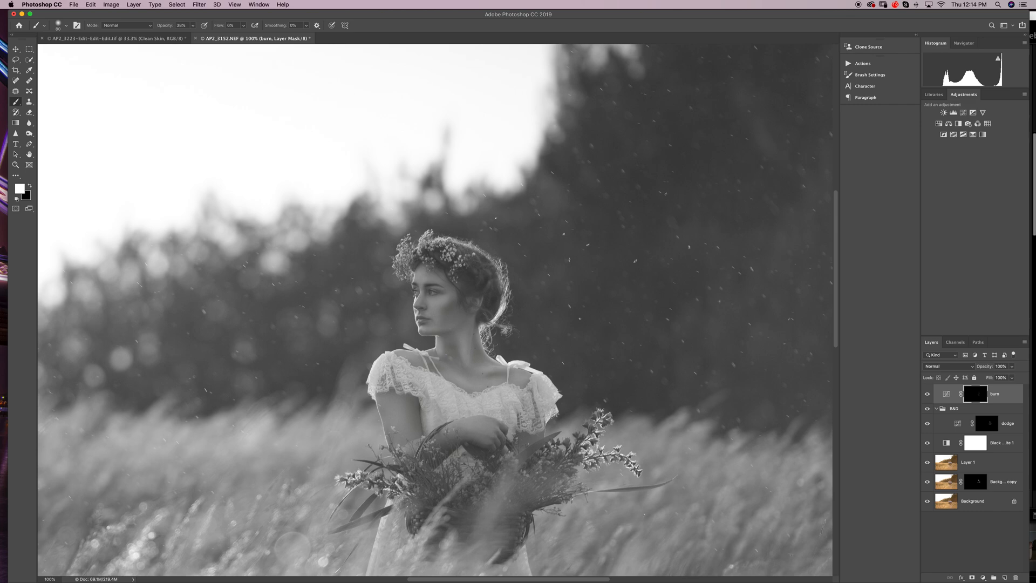
Hide the Black & White layer and put the burn layer back inside the B&D group above the dodge layer.
{"action": "left_click", "coordinate": [927, 443]}
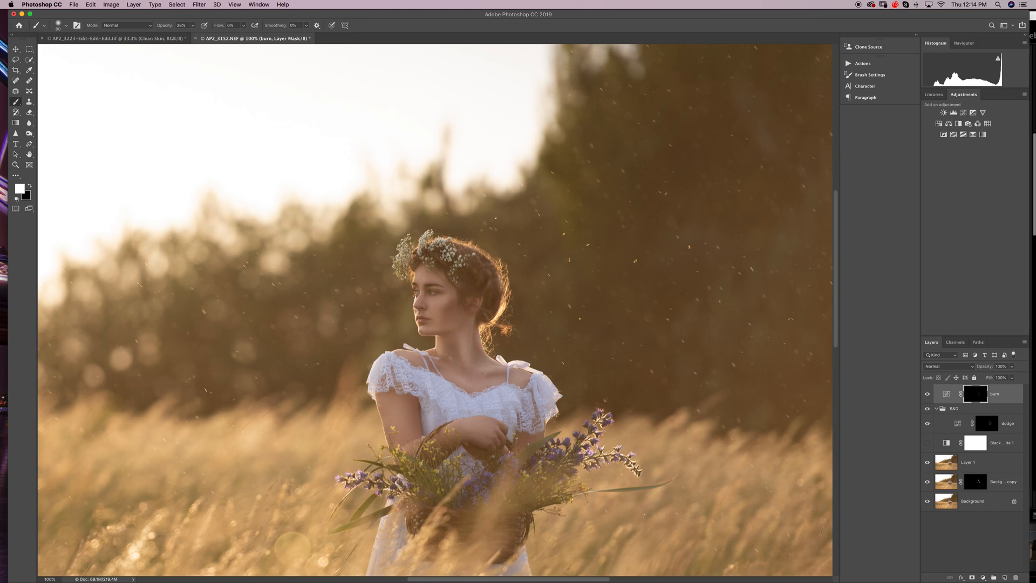
{"action": "left_click_drag", "start_coordinate": [995, 394], "coordinate": [955, 409]}
Try an opacity of 34% for the burn layer and 76% for the dodge layer.
{"action": "left_click", "coordinate": [1012, 366]}
{"action": "left_click_drag", "start_coordinate": [1014, 376], "coordinate": [987, 376]}
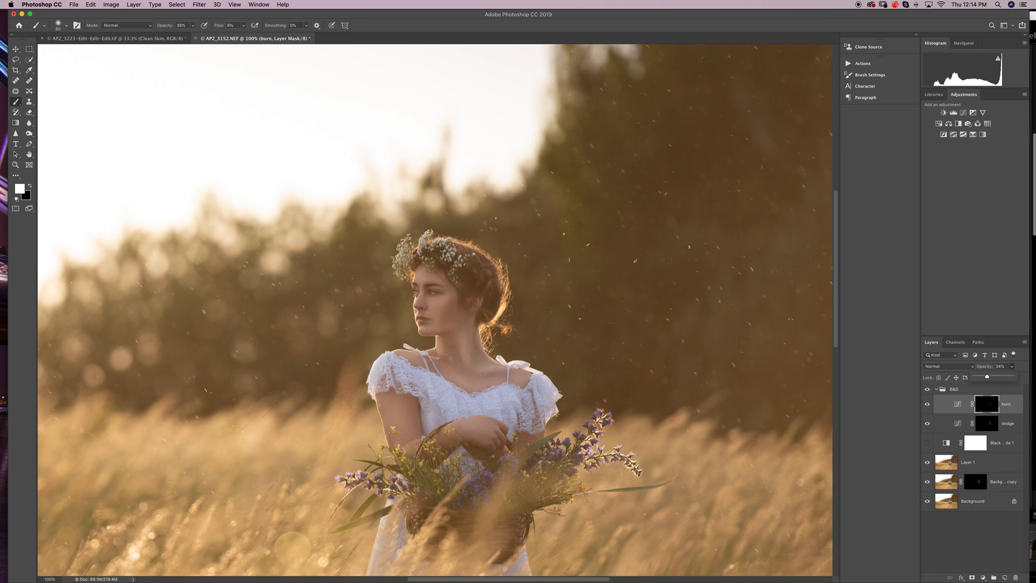
{"action": "left_click", "coordinate": [1008, 423]}
{"action": "left_click", "coordinate": [1011, 366]}
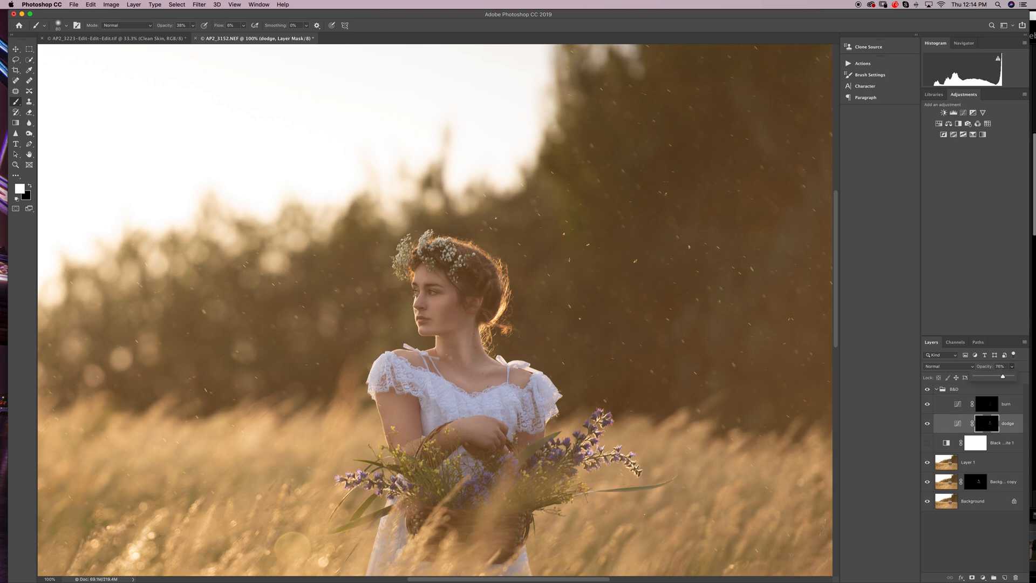
Set the burn layer's opacity to 57% and the dodge layer's opacity to 78%.
{"action": "left_click", "coordinate": [989, 403]}
{"action": "left_click", "coordinate": [1011, 367]}
{"action": "left_click_drag", "start_coordinate": [1011, 376], "coordinate": [1007, 376]}
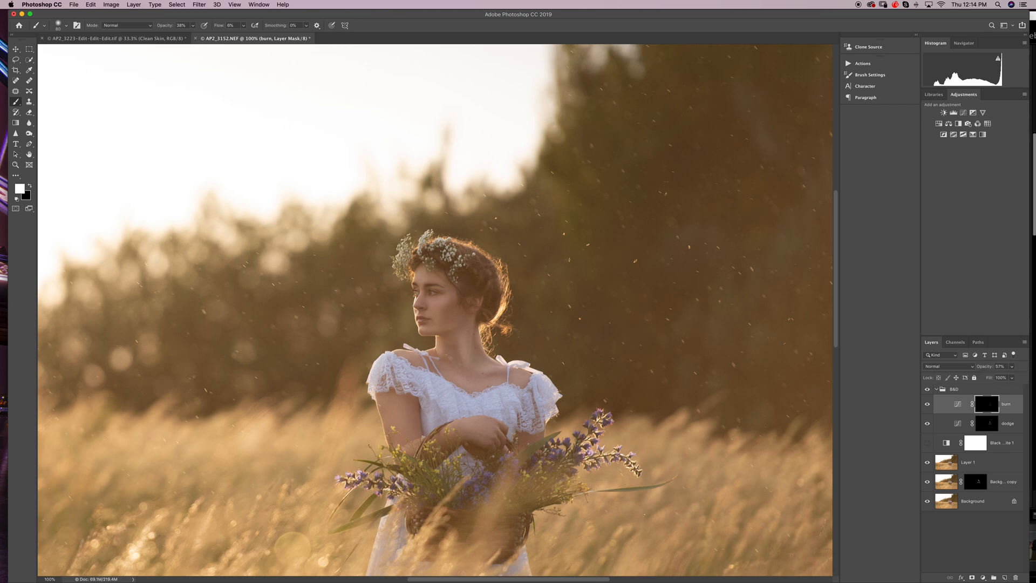
{"action": "left_click", "coordinate": [1007, 423]}
{"action": "left_click", "coordinate": [1011, 366]}
{"action": "left_click_drag", "start_coordinate": [1011, 376], "coordinate": [1009, 376]}
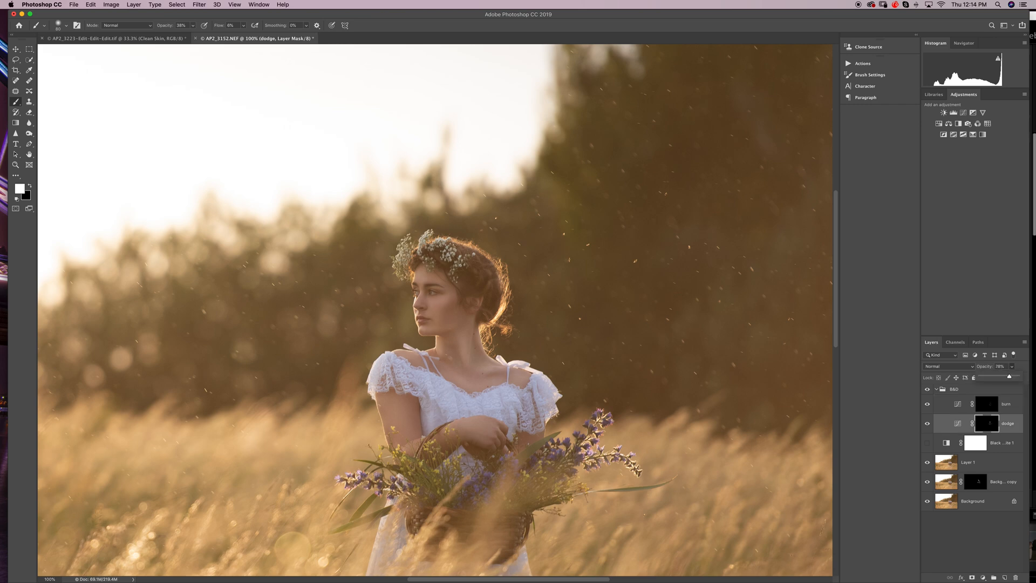
Toggle the B&D group's visibility to compare the portrait before and after dodging and burning, leaving the group visible.
{"action": "left_click", "coordinate": [926, 389]}
{"action": "left_click", "coordinate": [927, 389]}
{"action": "left_click", "coordinate": [926, 389]}
{"action": "left_click", "coordinate": [927, 389]}
{"action": "key", "text": "super+minus"}
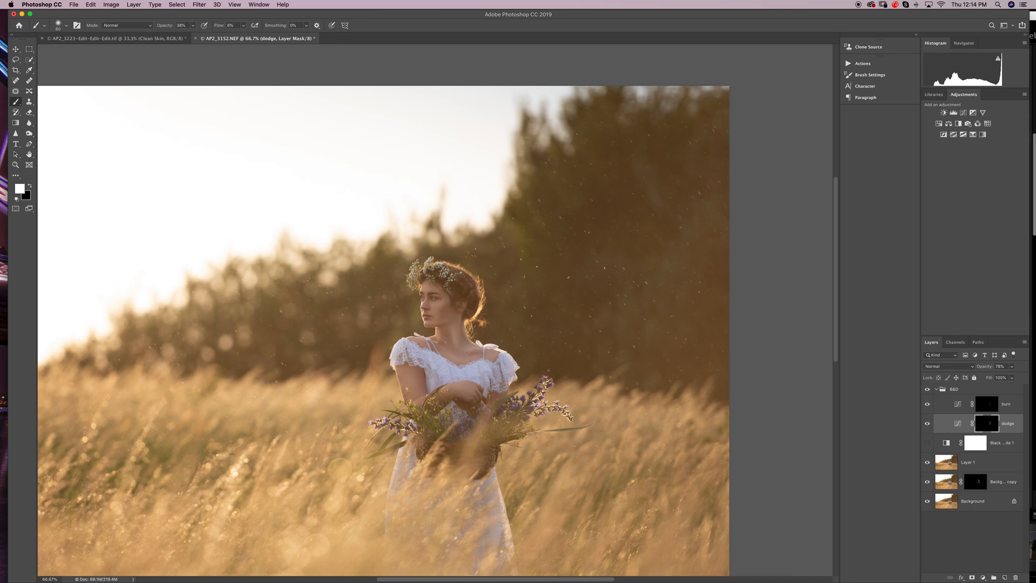
{"action": "left_click", "coordinate": [927, 389]}
{"action": "left_click", "coordinate": [927, 389]}
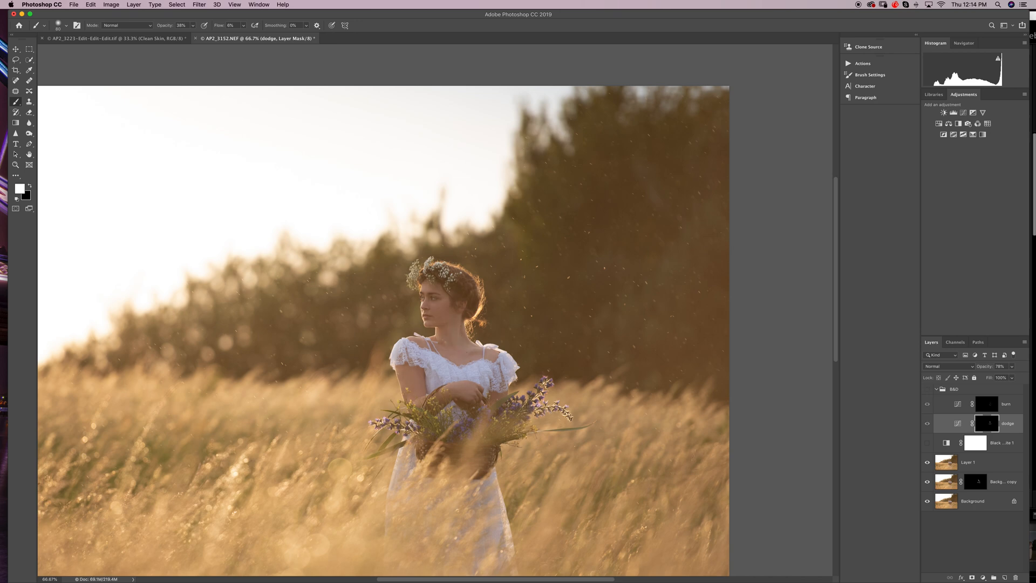
{"action": "left_click", "coordinate": [927, 389]}
Swap the brush colour to black for correcting the masks and switch between the dodge and burn masks, leaving the burn mask active.
{"action": "left_click", "coordinate": [987, 404]}
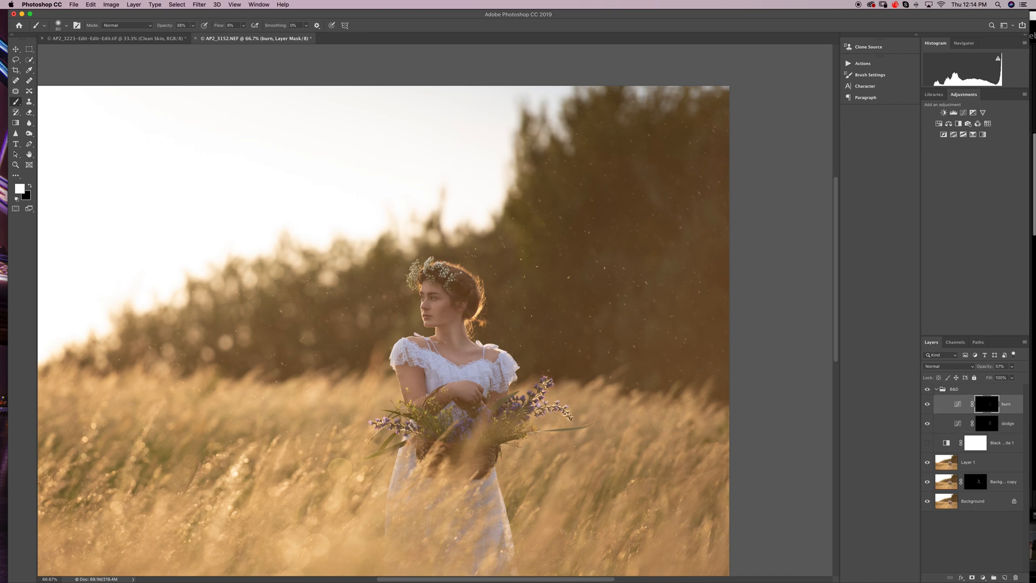
{"action": "key", "text": "x"}
{"action": "left_click", "coordinate": [987, 424]}
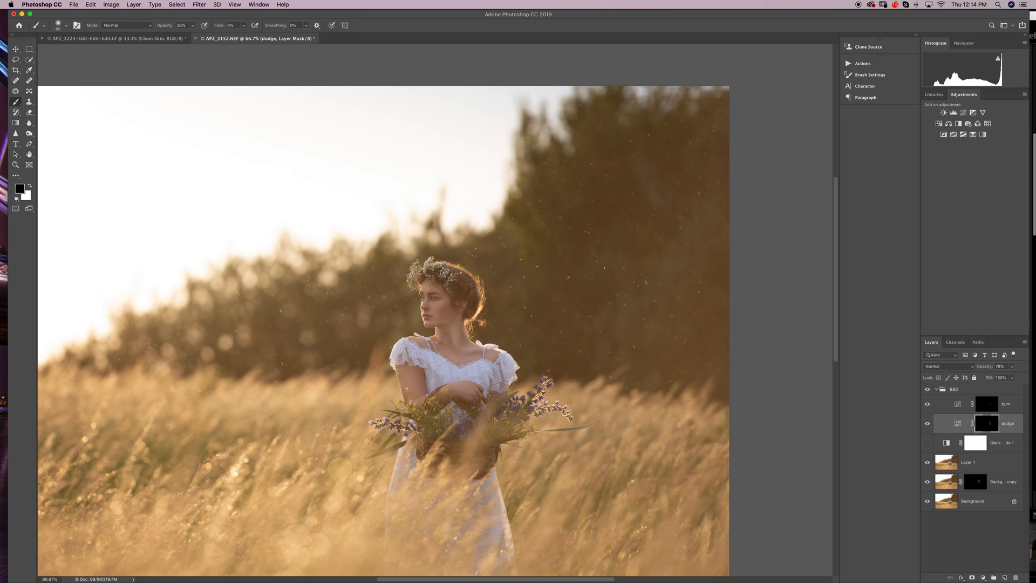
{"action": "left_click", "coordinate": [986, 404]}
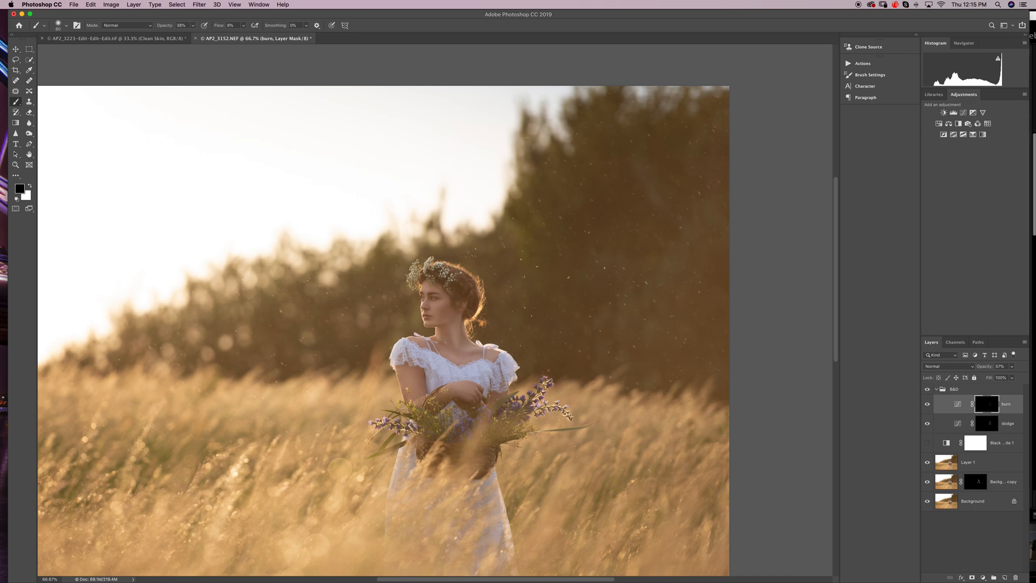
Review the portrait with and without the B&D group's effect and make the dodge mask active, keeping the group shown.
{"action": "left_click", "coordinate": [927, 389]}
{"action": "left_click", "coordinate": [927, 389]}
{"action": "left_click", "coordinate": [927, 389]}
{"action": "left_click", "coordinate": [927, 389]}
{"action": "left_click", "coordinate": [927, 389]}
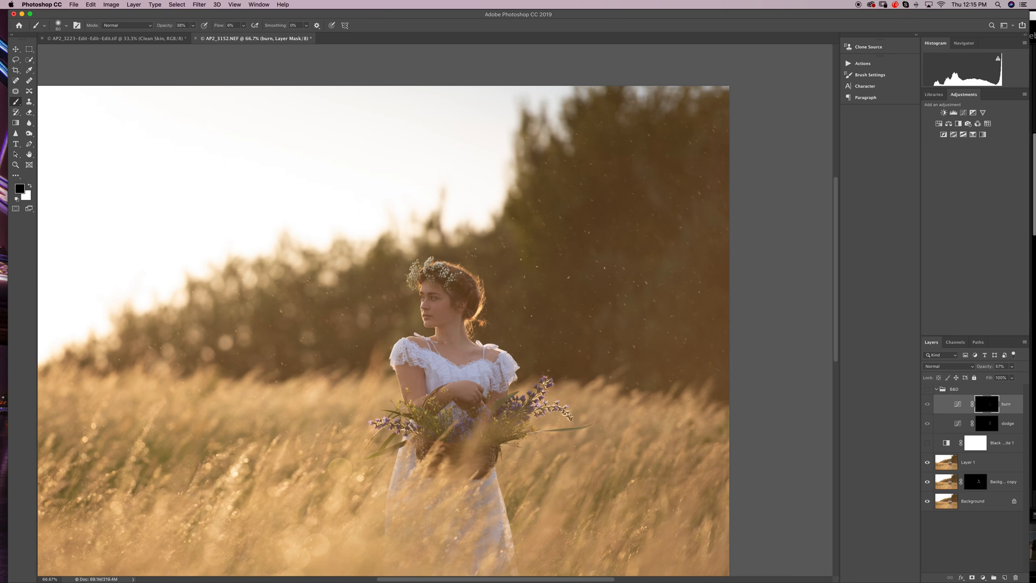
{"action": "left_click", "coordinate": [927, 389]}
{"action": "left_click", "coordinate": [926, 389]}
{"action": "left_click", "coordinate": [926, 389]}
{"action": "left_click", "coordinate": [927, 389]}
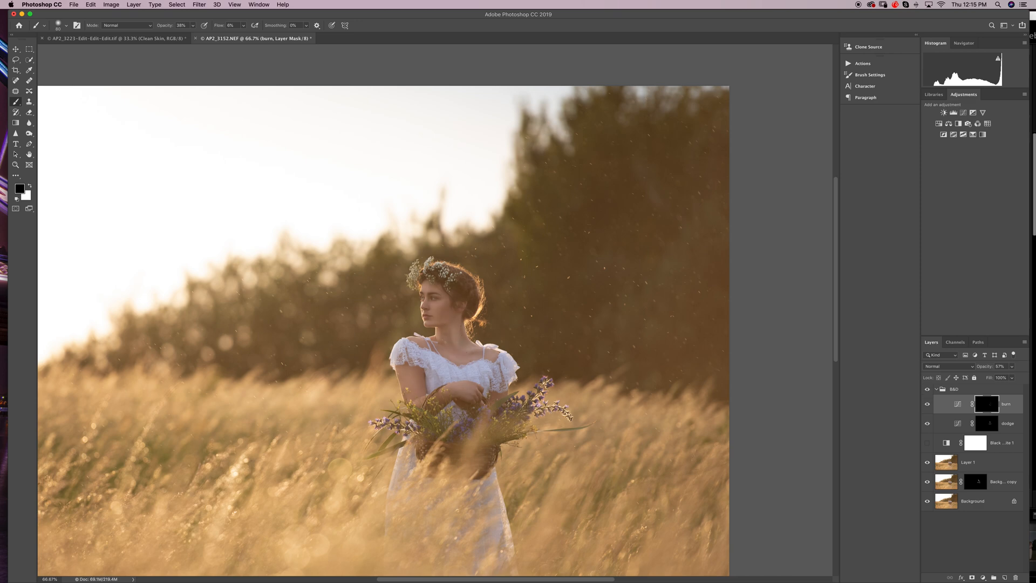
{"action": "left_click", "coordinate": [986, 424]}
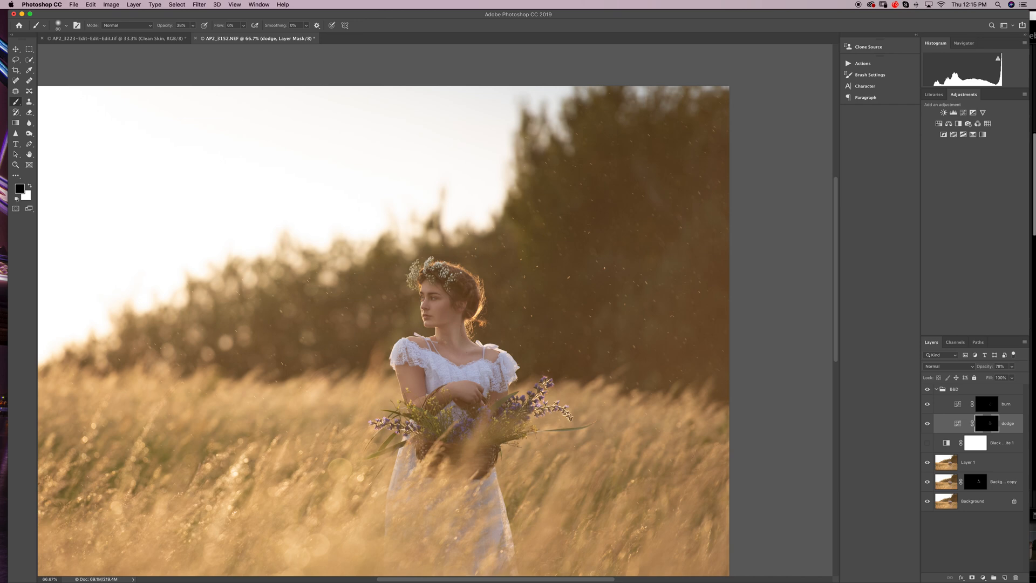
{"action": "left_click", "coordinate": [927, 389]}
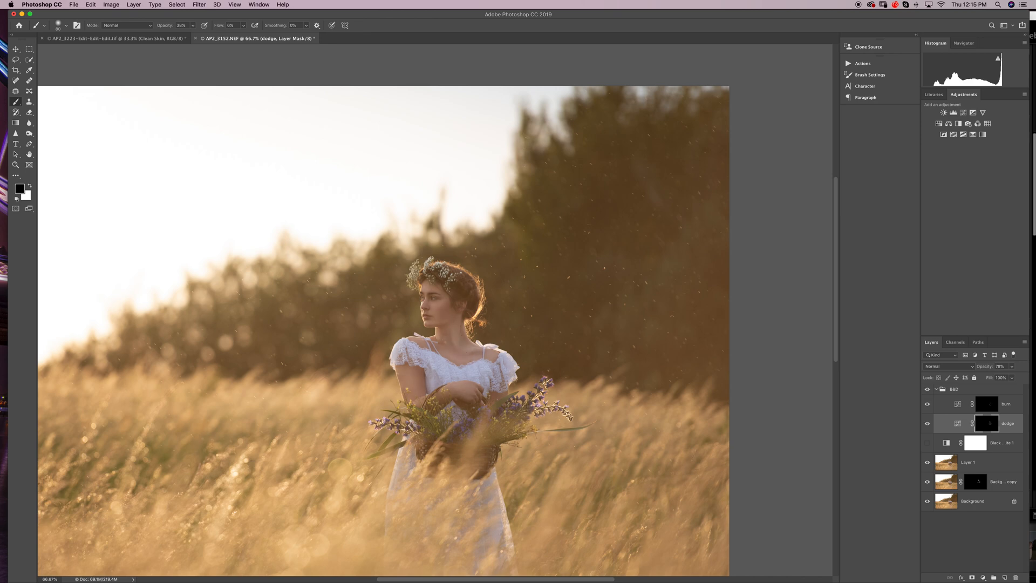